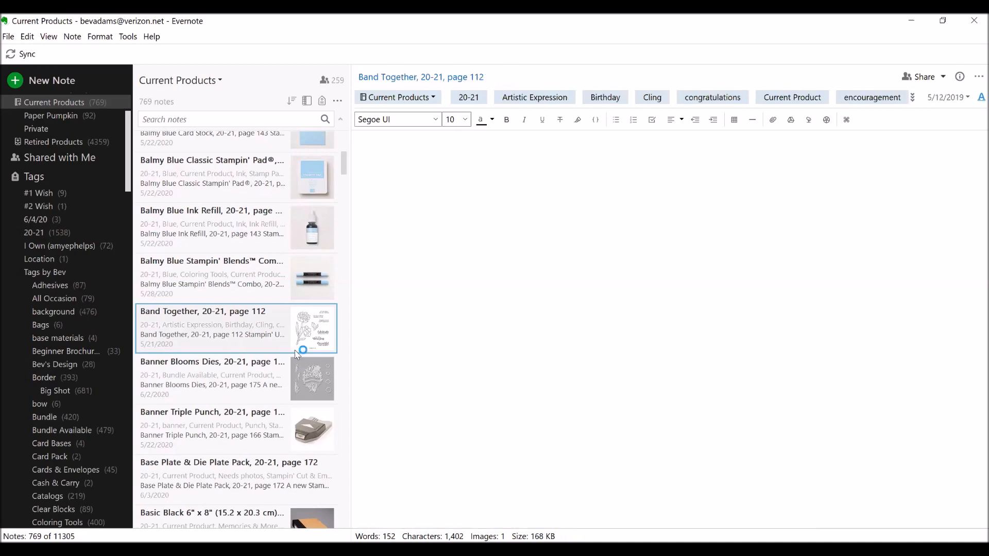
Step: Browse the notes in the Current Products notebook and open the Basket of Blooms note
scroll(511, 372, "down", 3)
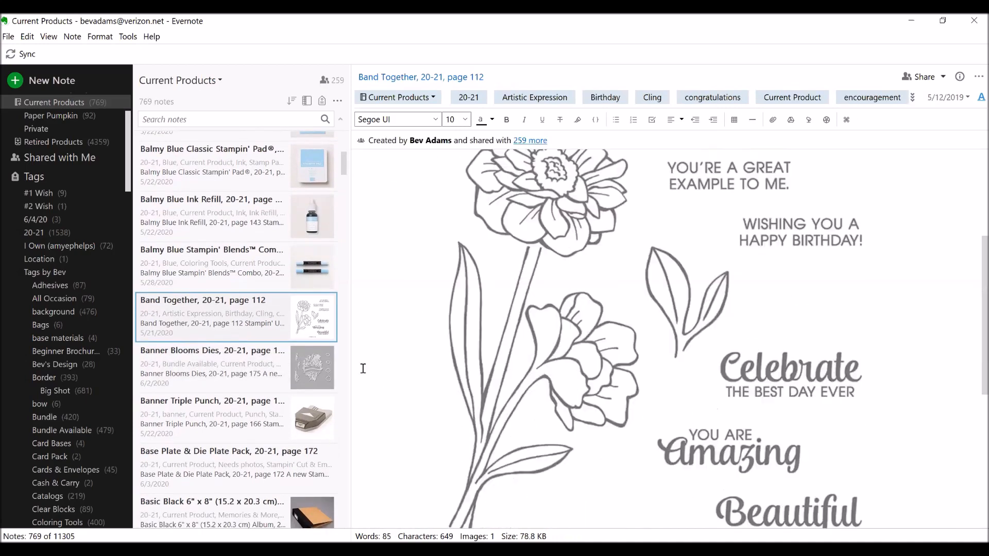
scroll(294, 369, "down", 1)
scroll(274, 380, "down", 7)
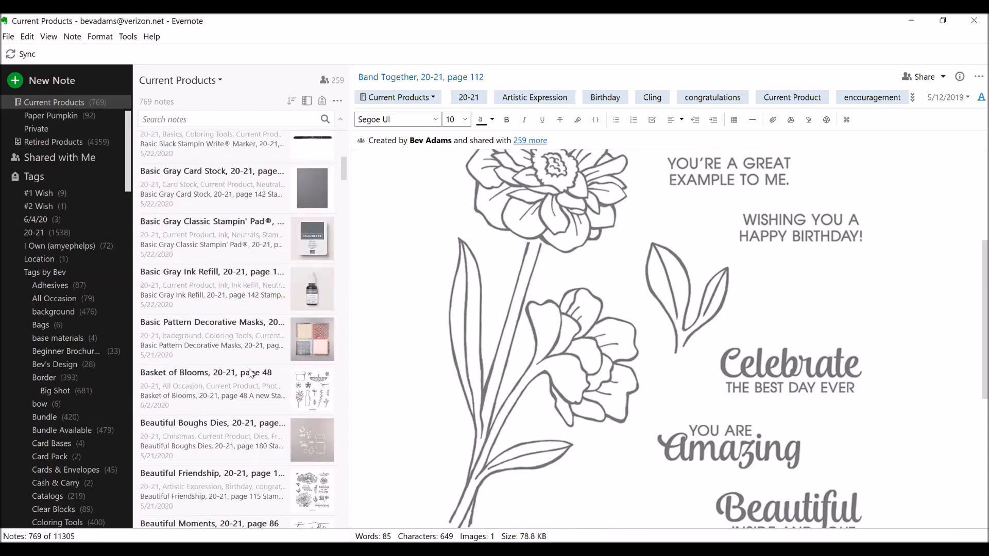
scroll(251, 374, "down", 1)
left_click(251, 375)
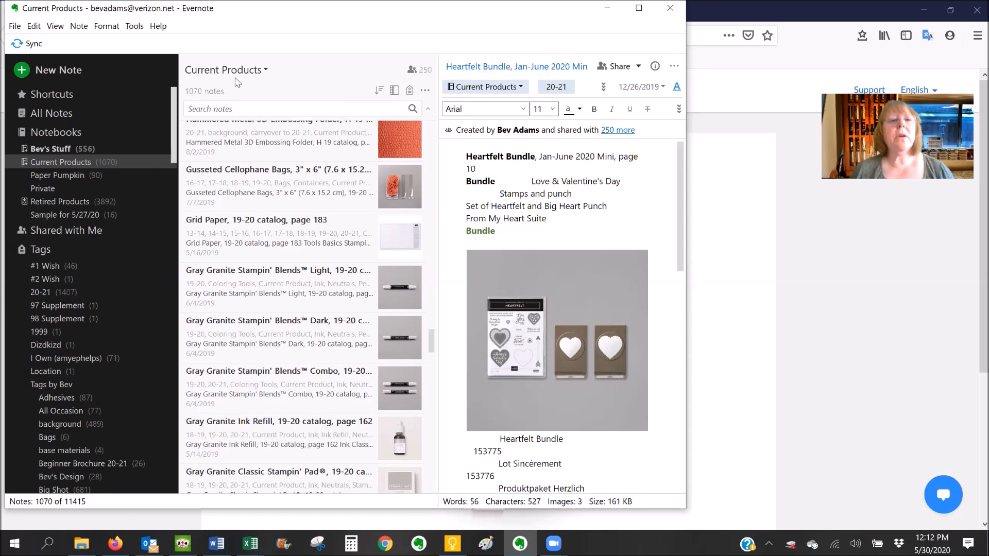
Step: Search the Current Products notebook for "Evernote Tu" and open the Evernote Tutorial note in its own window
left_click(226, 108)
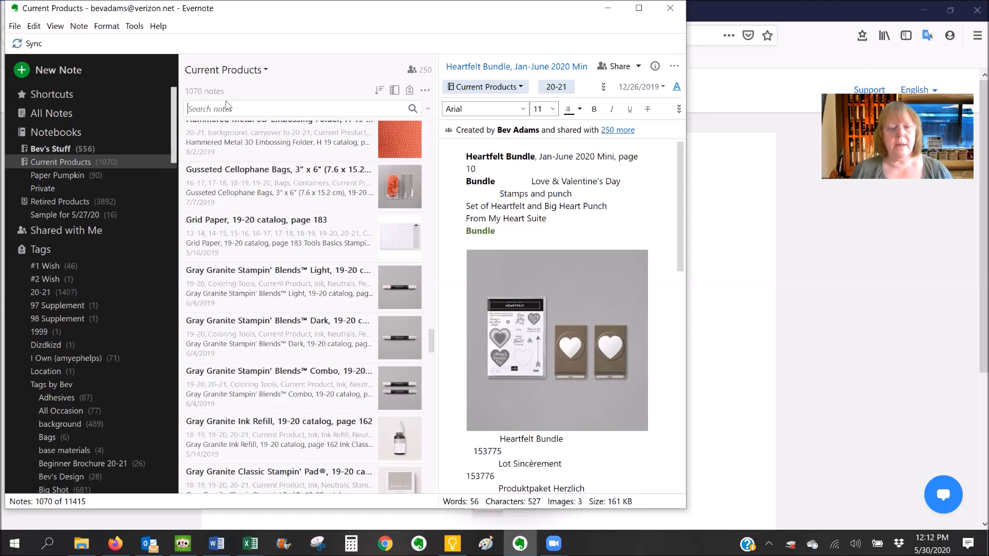
type("Ev")
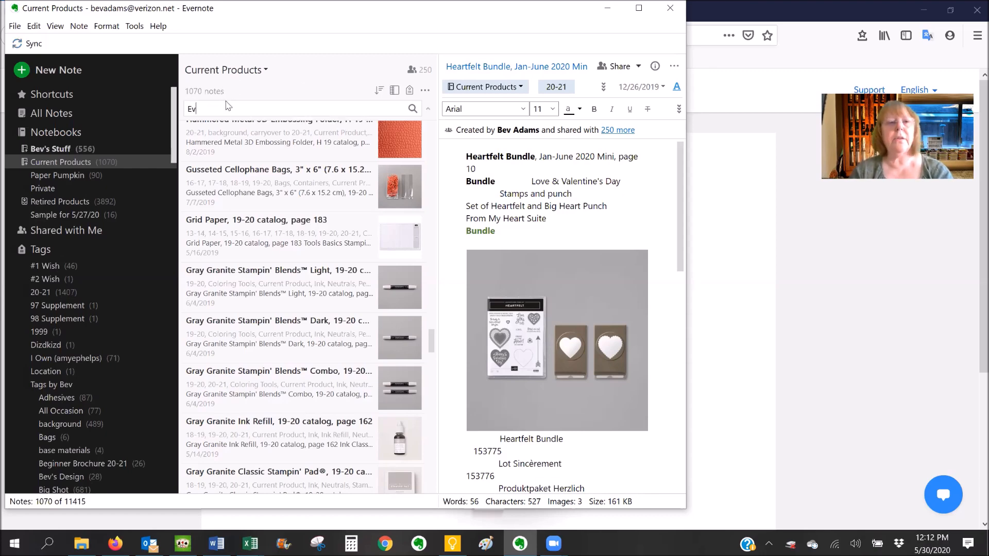
type("ernote Tu")
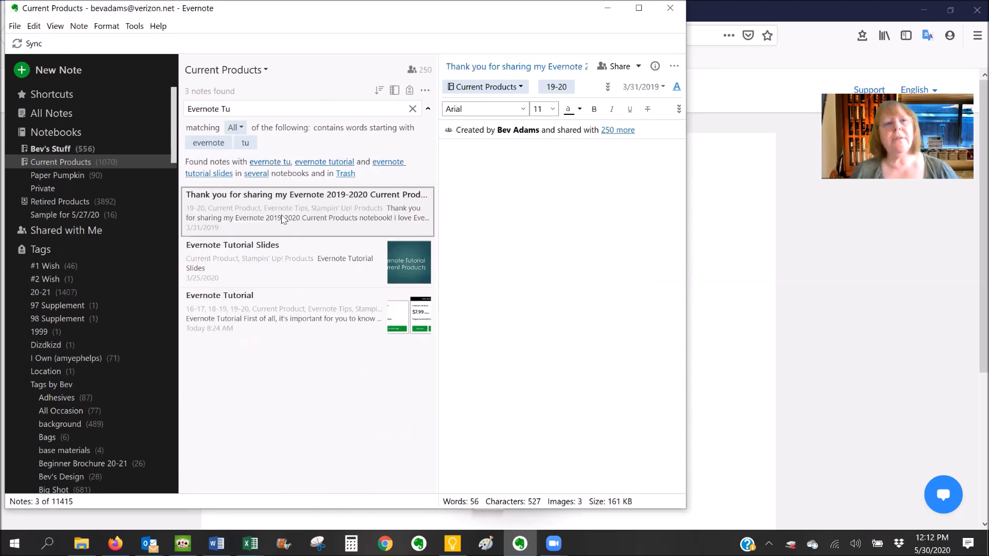
double_click(277, 308)
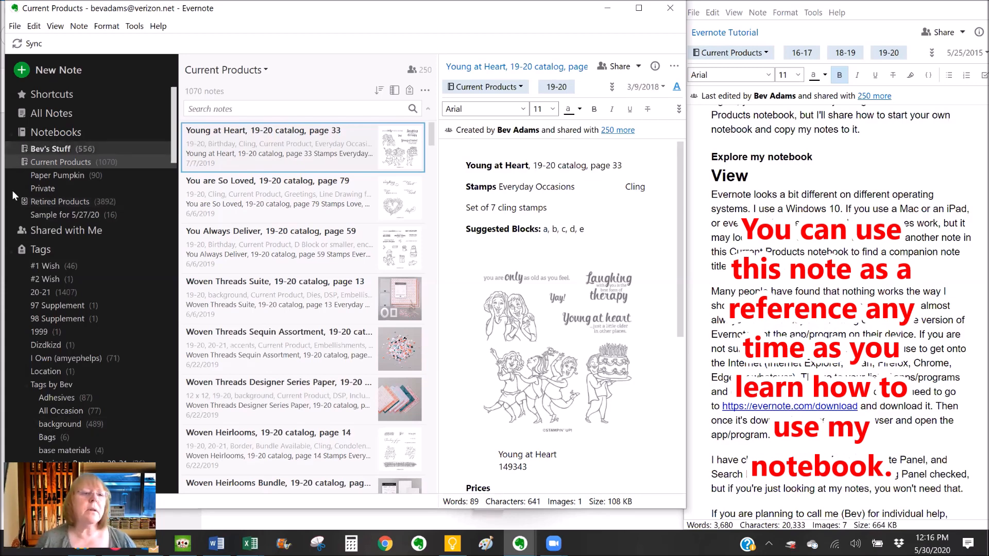
Step: Collapse the Tags and Notebooks sections of the sidebar, and open the Current Products notebook
left_click(11, 249)
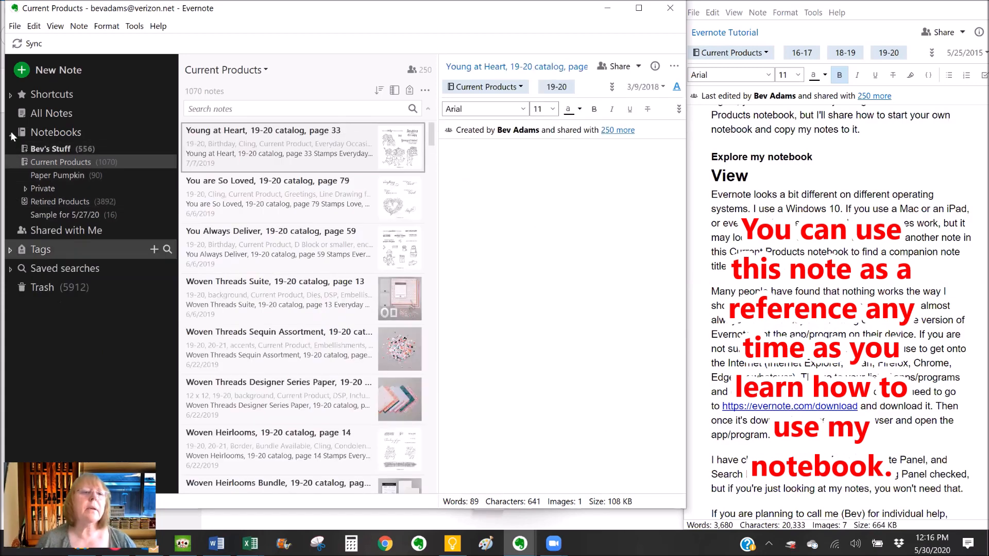
left_click(11, 134)
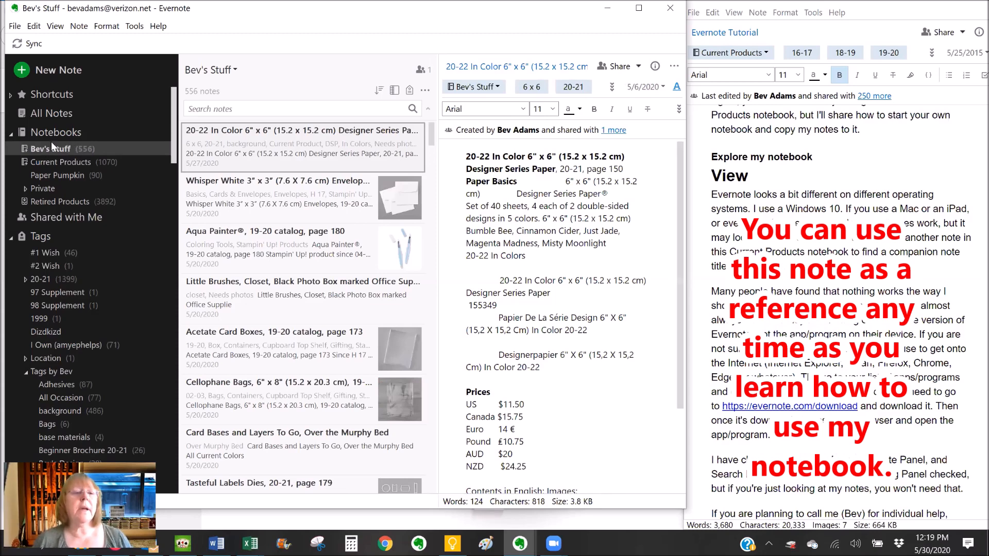
left_click(70, 175)
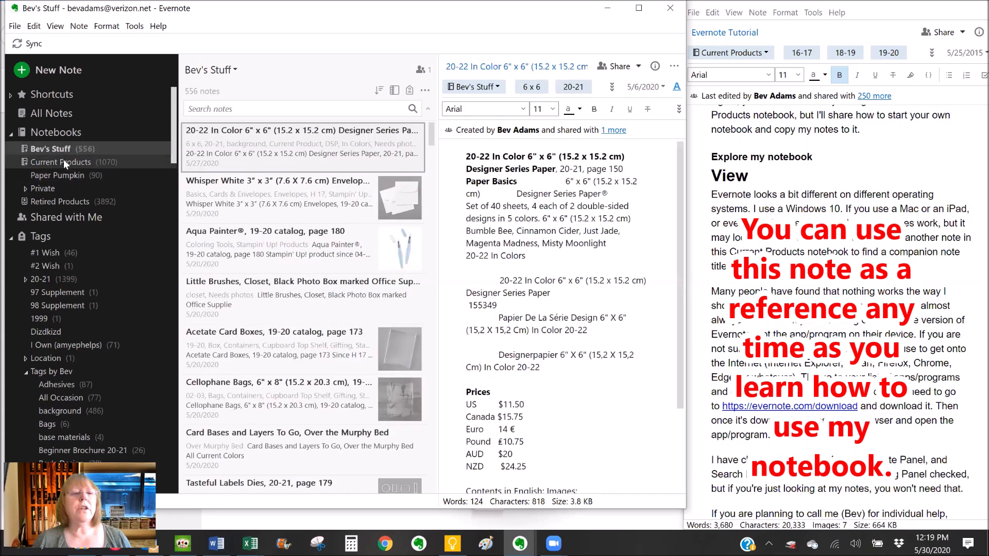
left_click(60, 162)
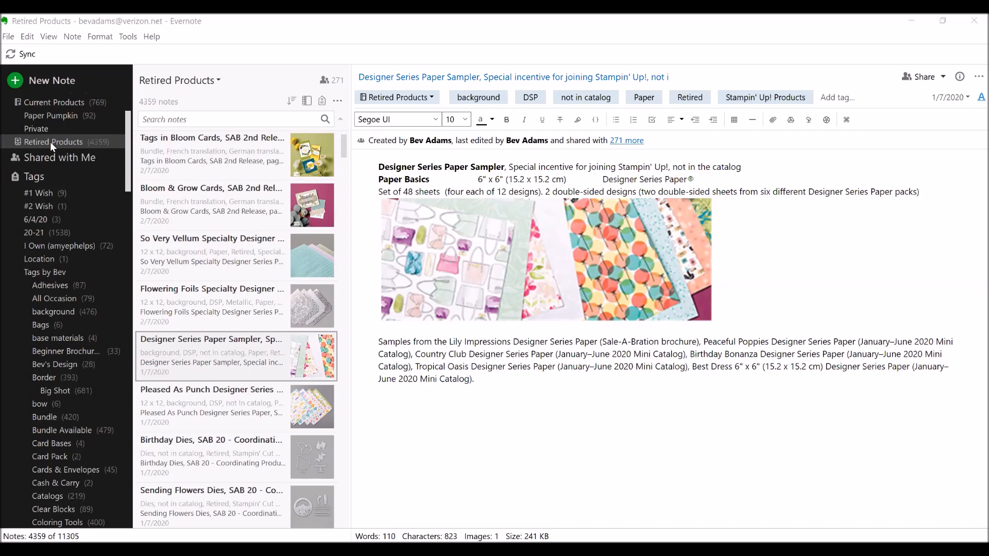
Step: Browse the Retired Products notebook and view the Power of Hope Cards and Lily Pad Dies notes
scroll(310, 285, "down", 1)
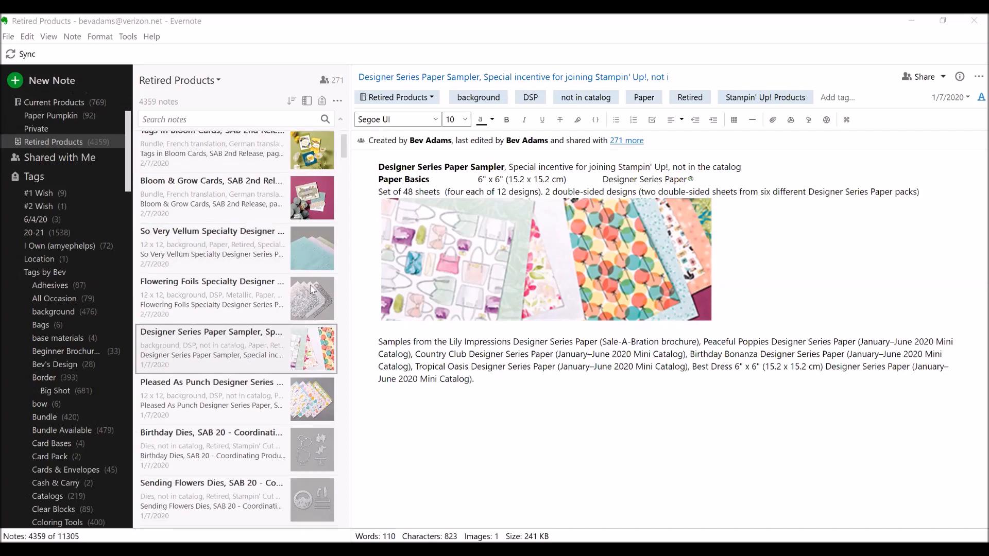
scroll(311, 290, "down", 8)
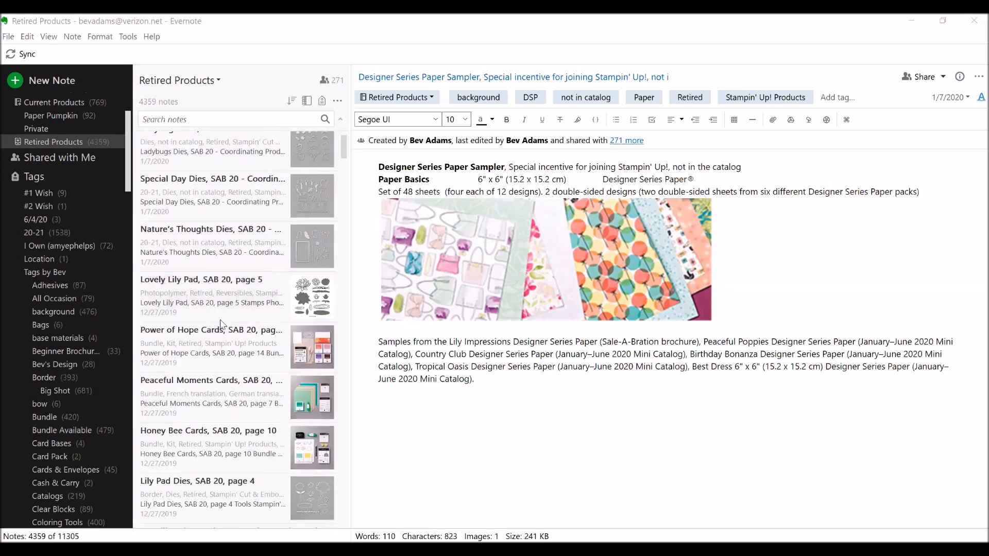
left_click(221, 312)
scroll(236, 346, "down", 3)
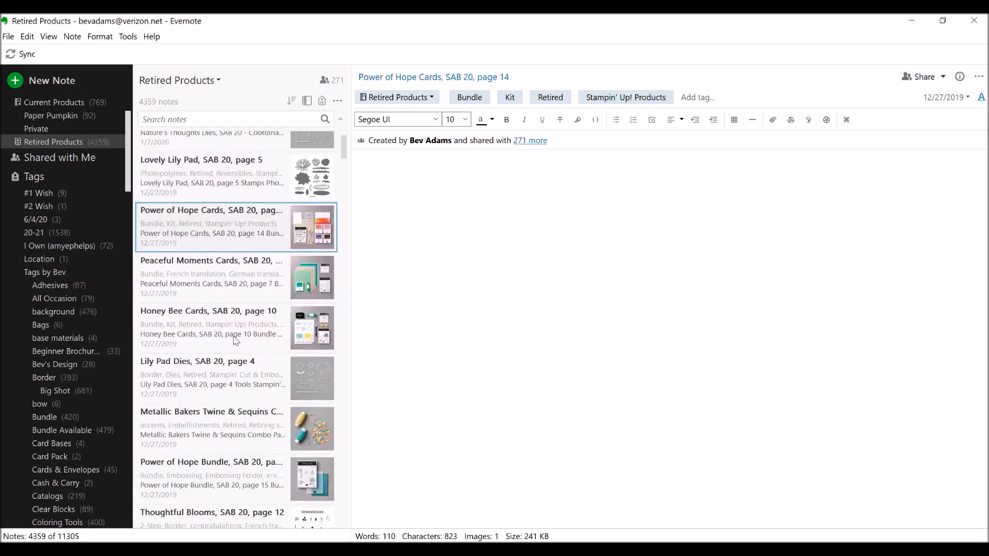
scroll(236, 361, "down", 3)
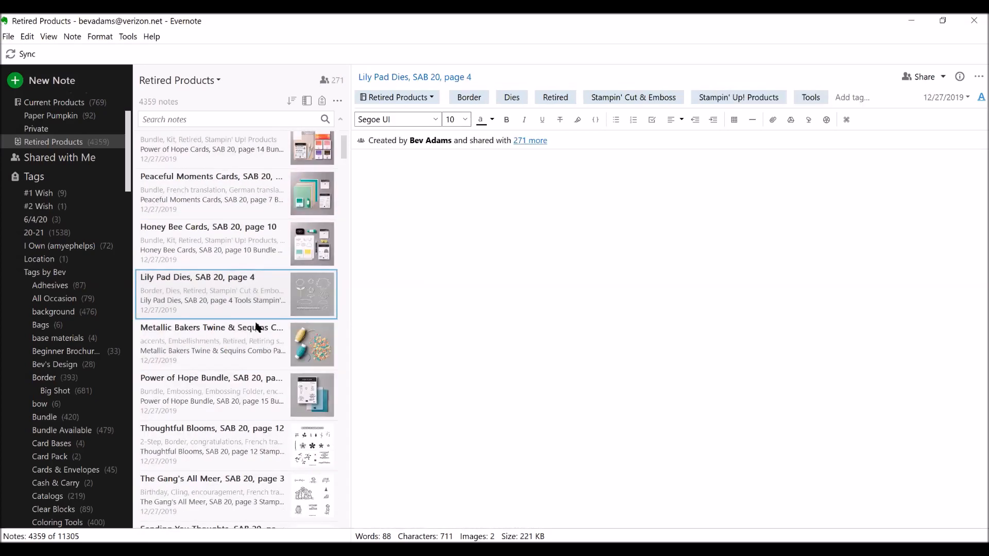
left_click(240, 333)
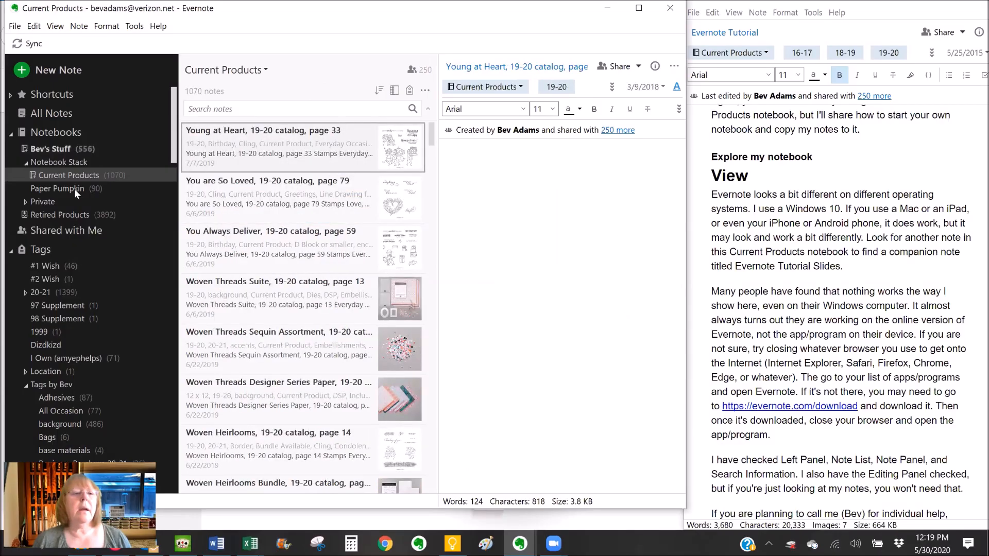
Step: Expand the Tags section of the sidebar and open the Snow Place note in the Retired Products notebook
left_click(72, 188)
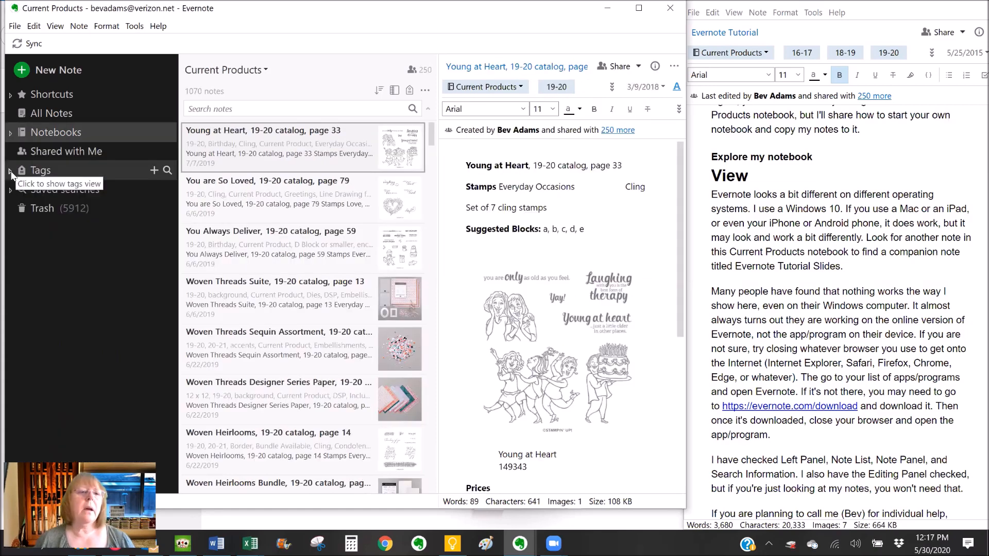
left_click(10, 174)
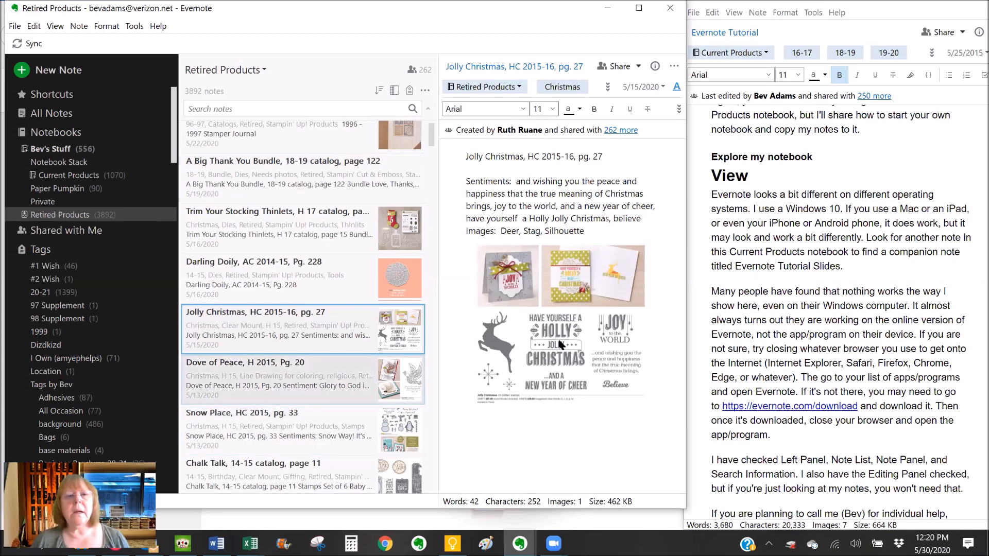
left_click(286, 437)
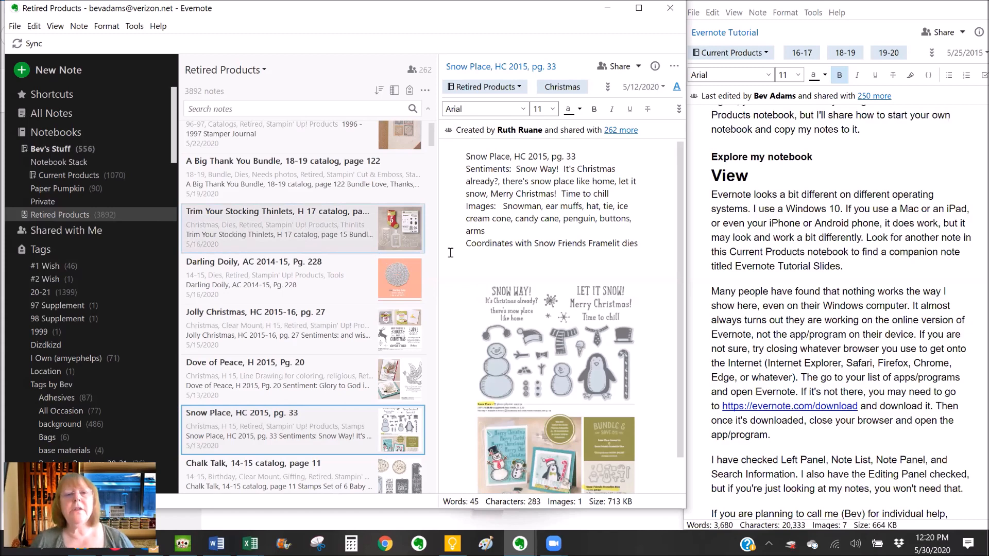
Step: Narrow the note list to give the open note more width, and look through older retired notes and the tags
left_click_drag(383, 252, 320, 278)
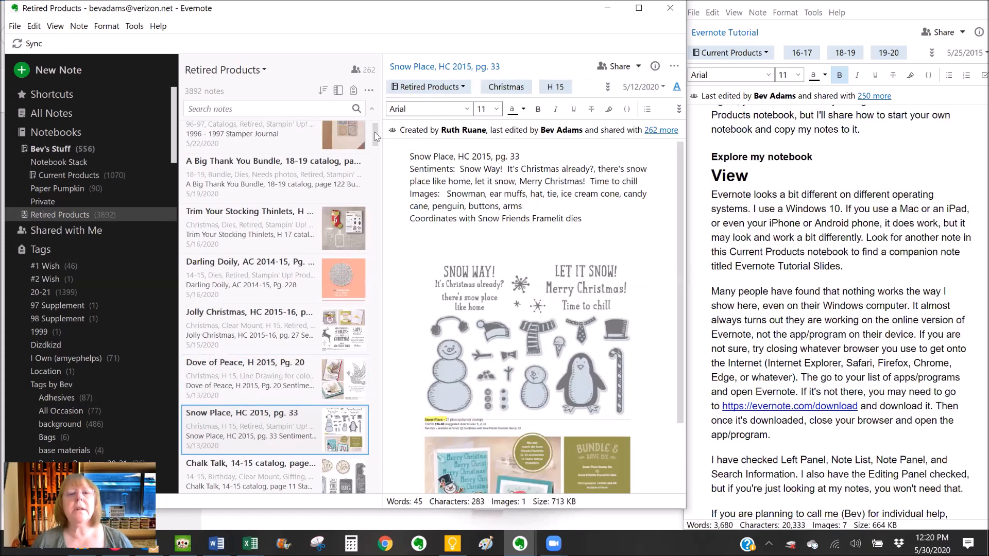
left_click_drag(383, 246, 399, 271)
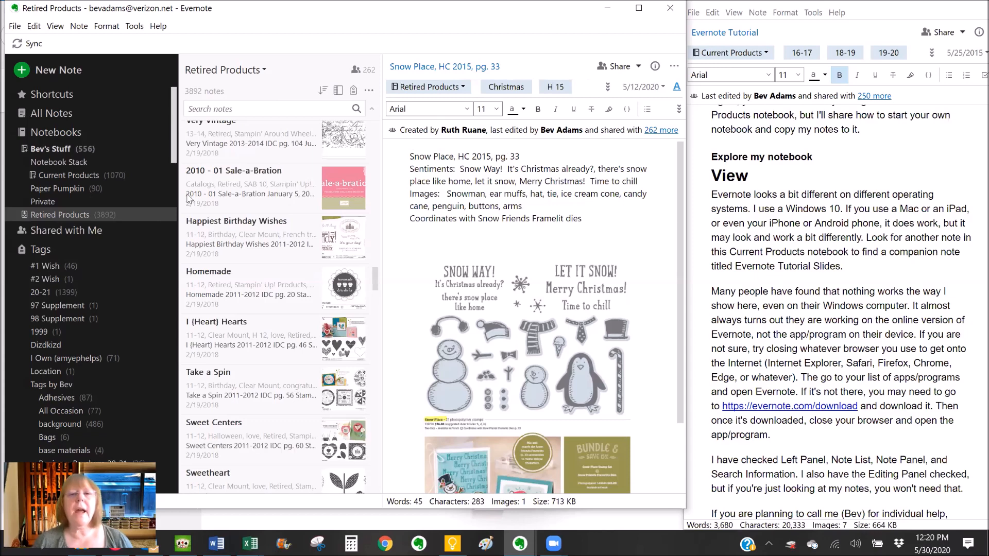
scroll(90, 258, "down", 5)
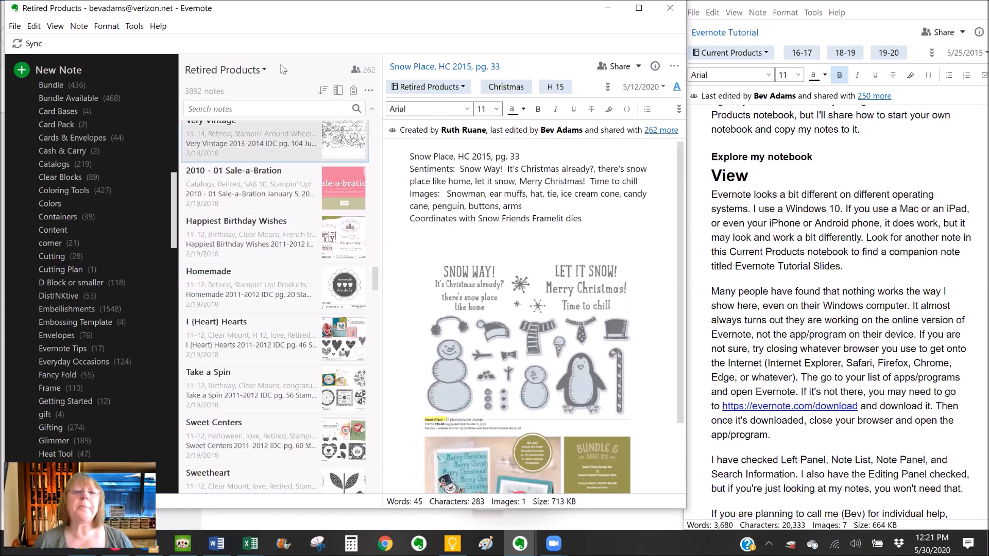
Step: Switch to the Current Products notebook and turn off the reverse order of its title sorting
left_click(263, 69)
left_click(260, 96)
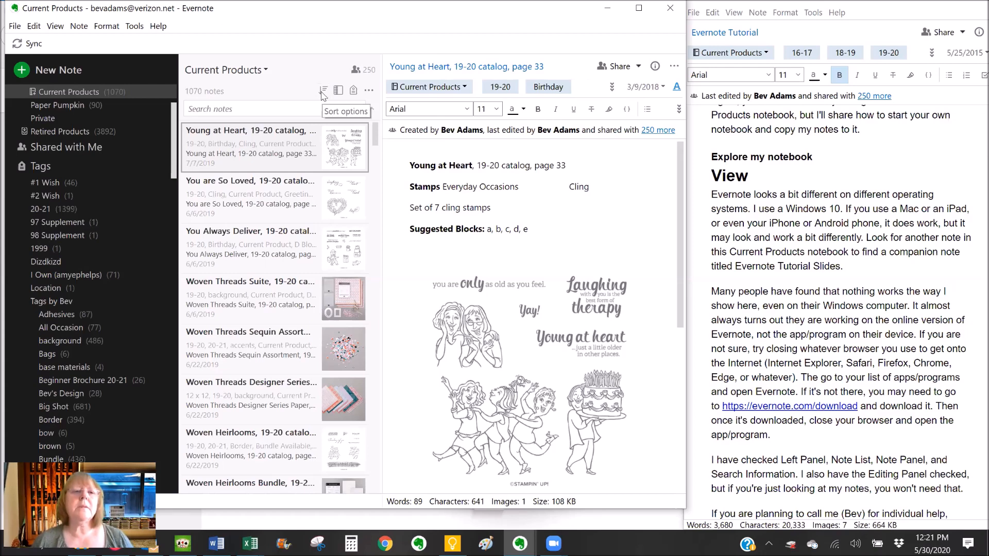
left_click(322, 92)
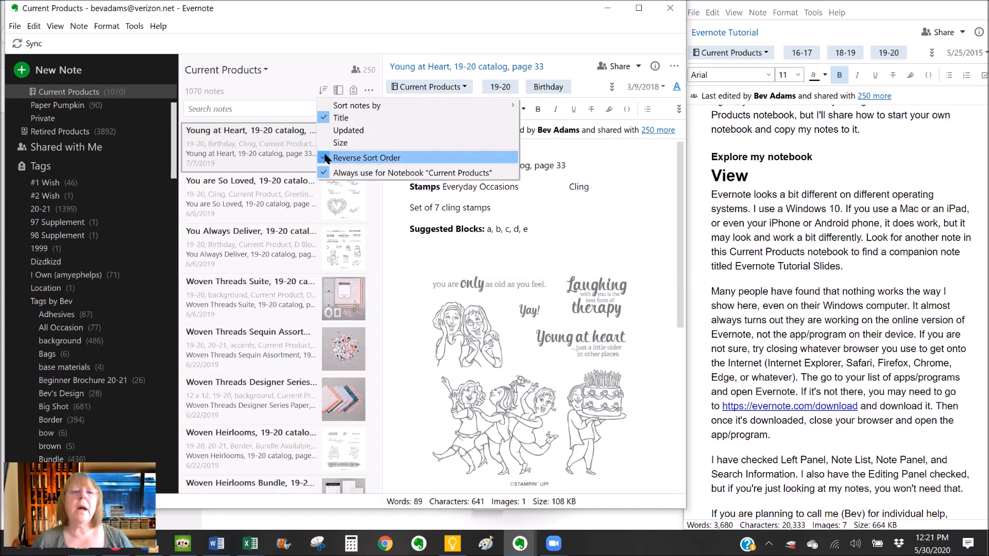
left_click(327, 158)
left_click(323, 92)
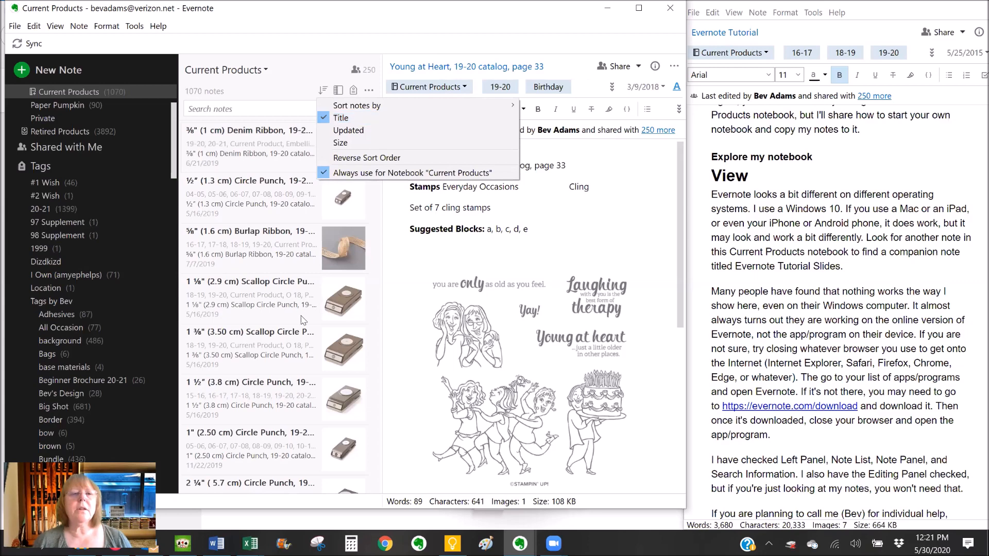
Step: View the 1 ⅛" Scallop Circle Punch note and the last note in the list, Young at Heart
left_click(290, 291)
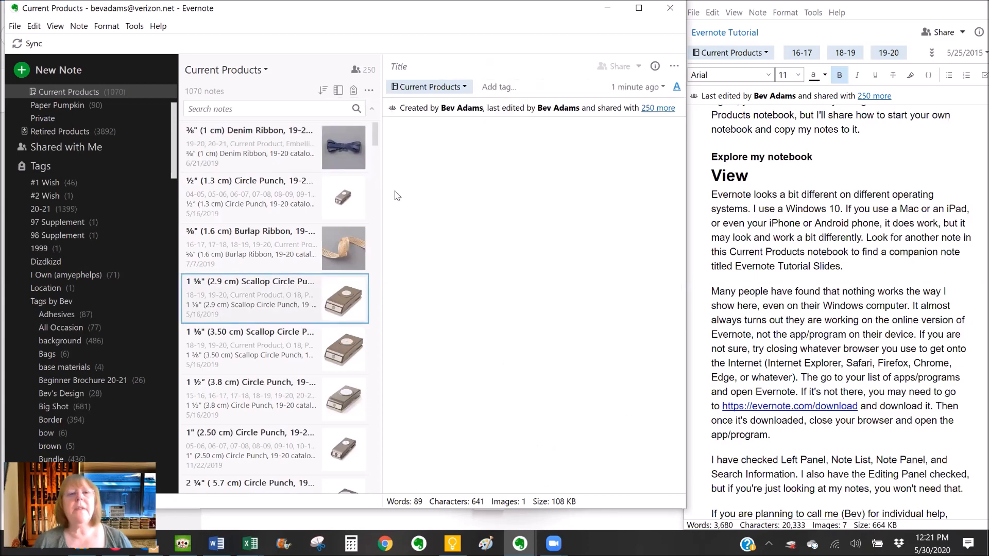
scroll(309, 252, "down", 2)
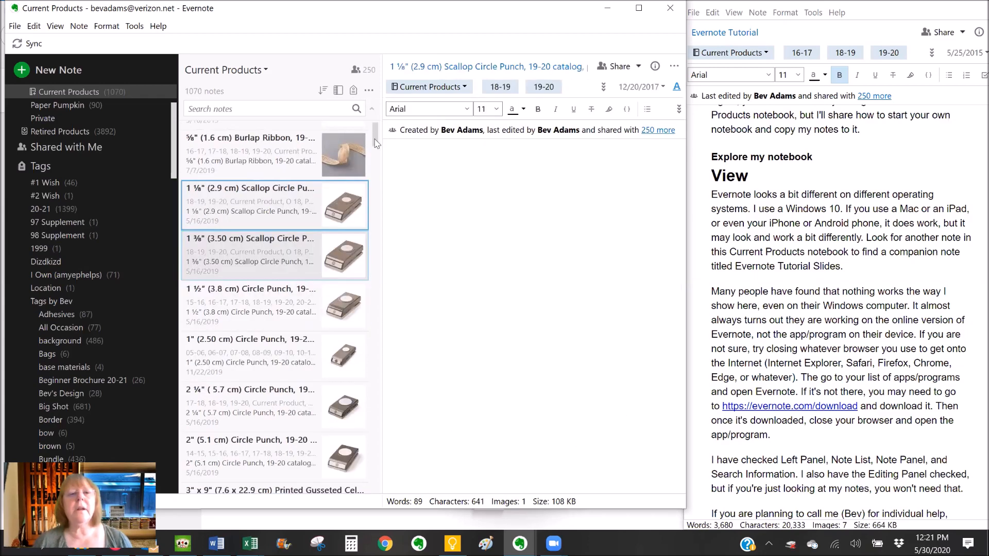
scroll(345, 330, "down", 1)
left_click_drag(375, 135, 360, 504)
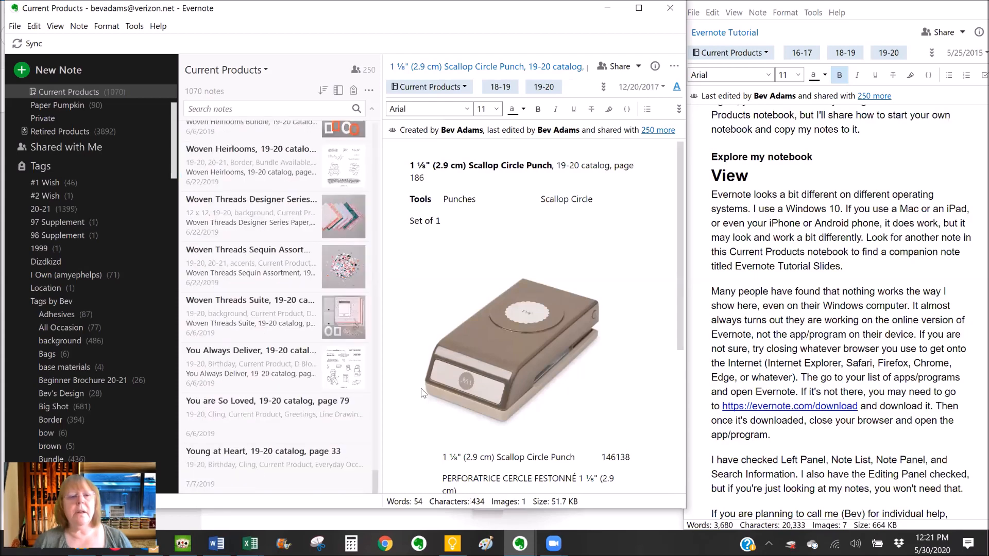
left_click(259, 470)
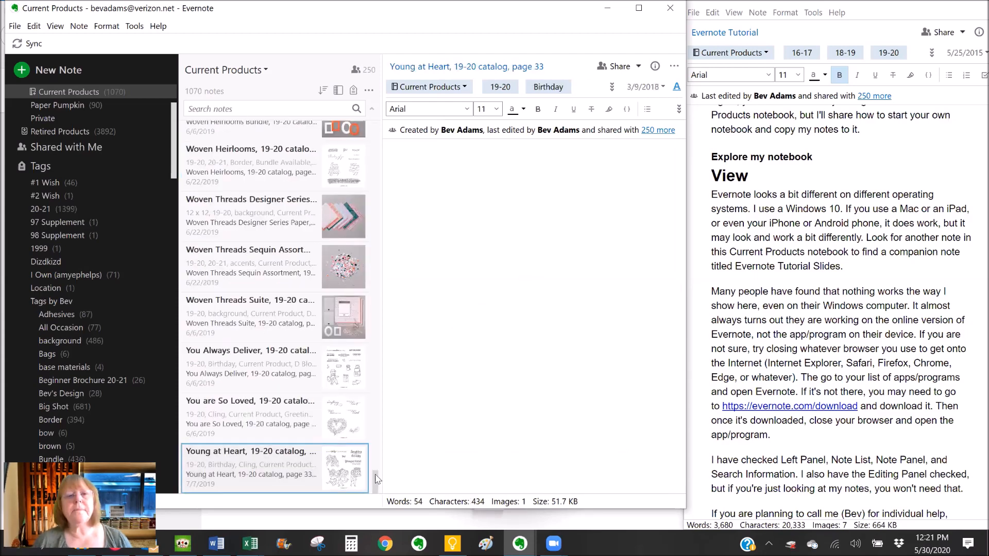
Step: Sort the Current Products notes by Updated in reverse order and show the start of the list
left_click(323, 91)
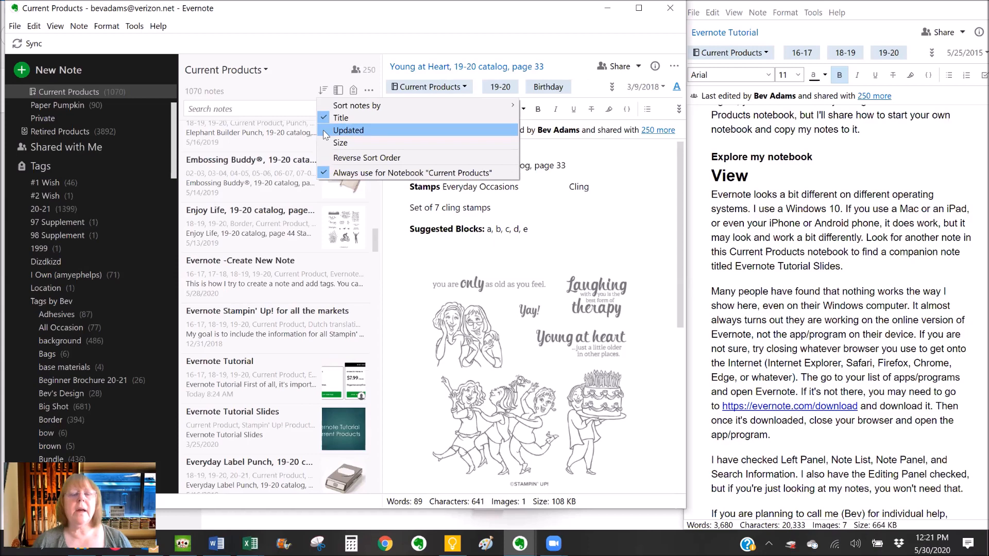
left_click(345, 130)
left_click(323, 90)
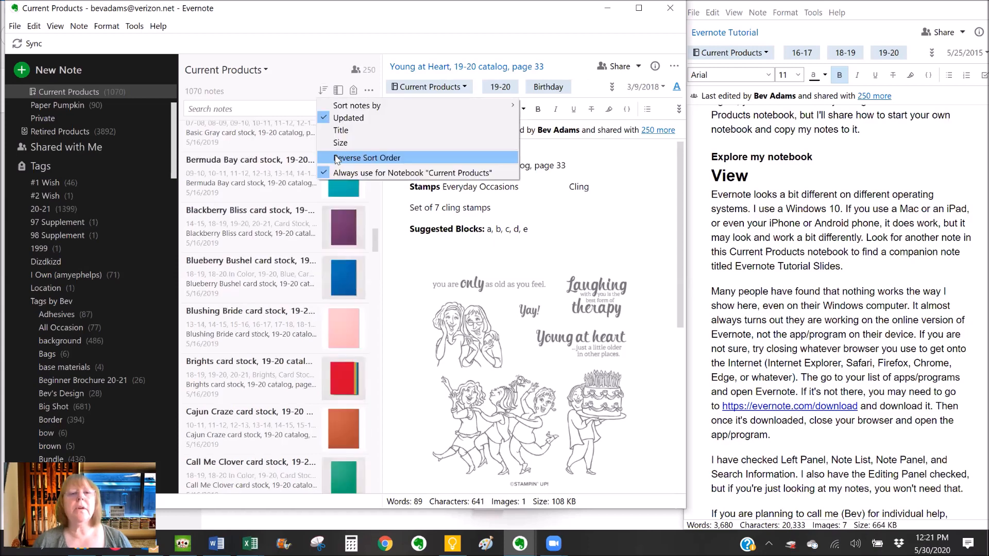
left_click_drag(376, 231, 377, 114)
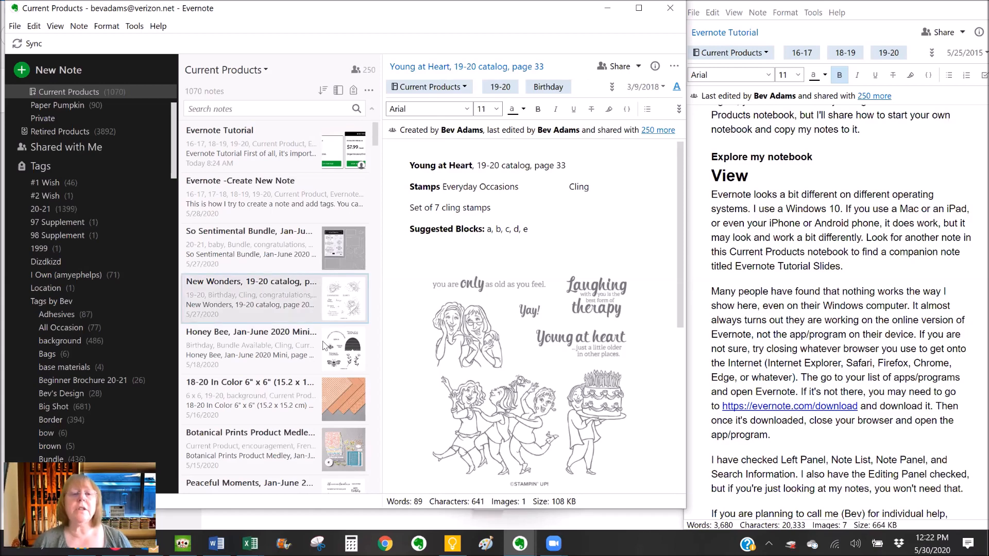
Step: Sort the Current Products notes by Title without reverse order, and show the full list of sort fields
left_click(323, 90)
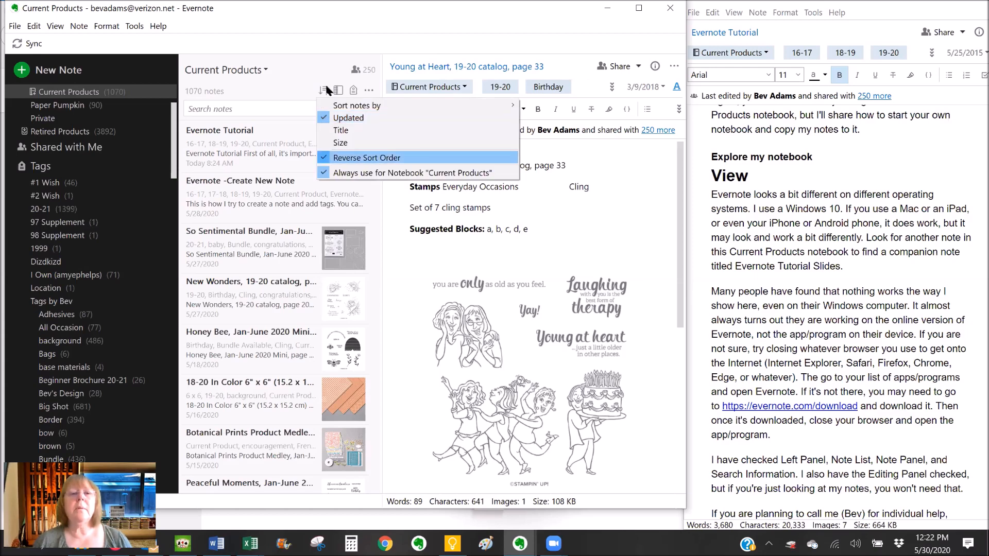
left_click(319, 121)
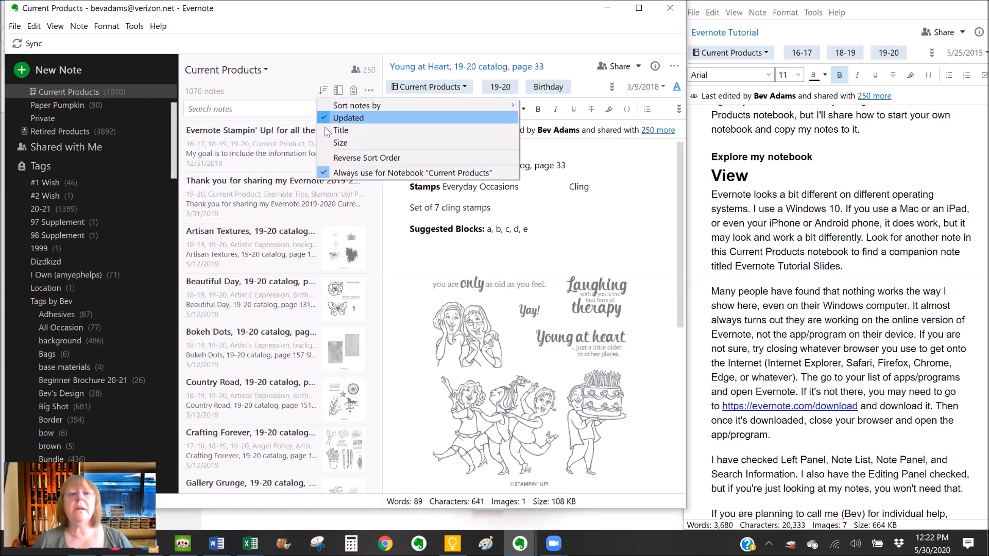
left_click(330, 131)
left_click(323, 91)
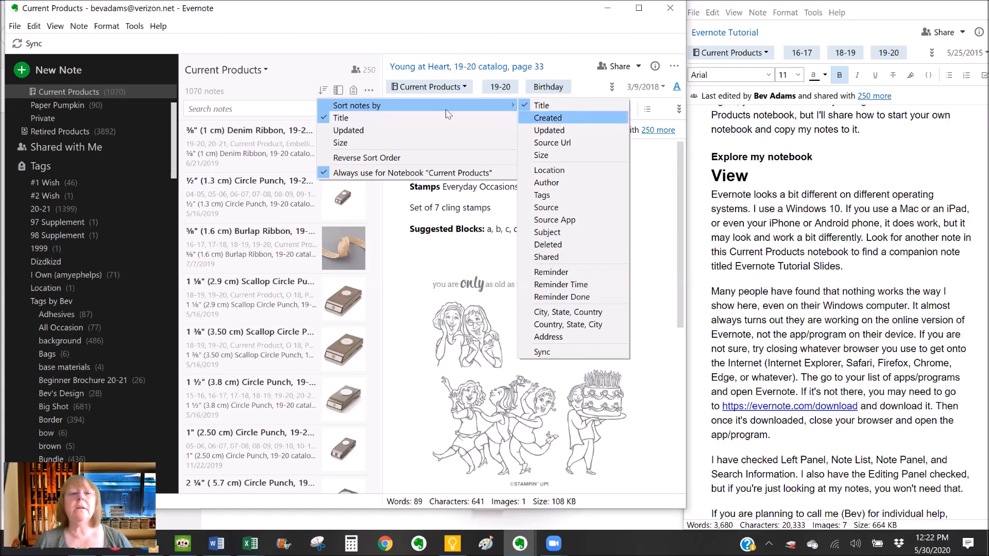
Step: Show the Current Products notes in Card View and maximize the Evernote window
left_click(340, 93)
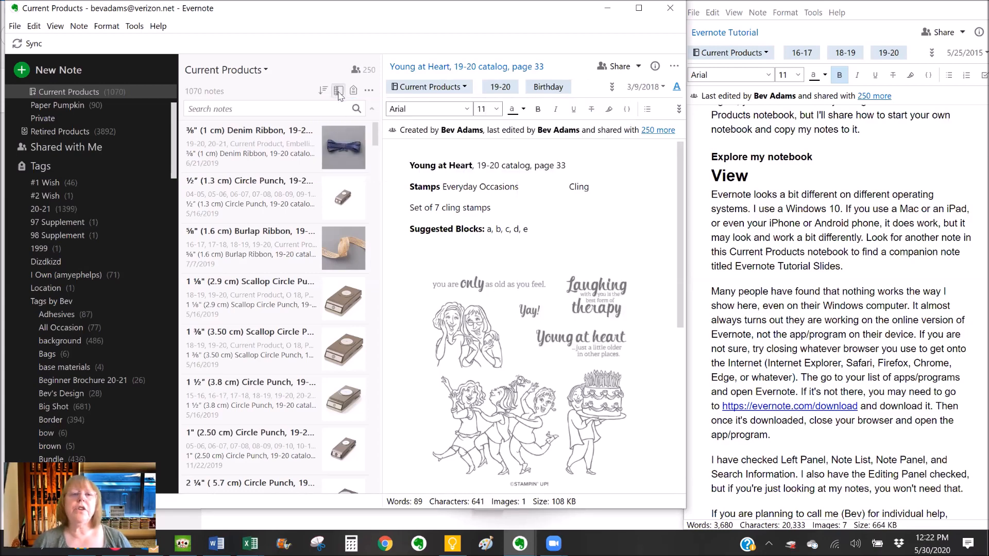
left_click(339, 93)
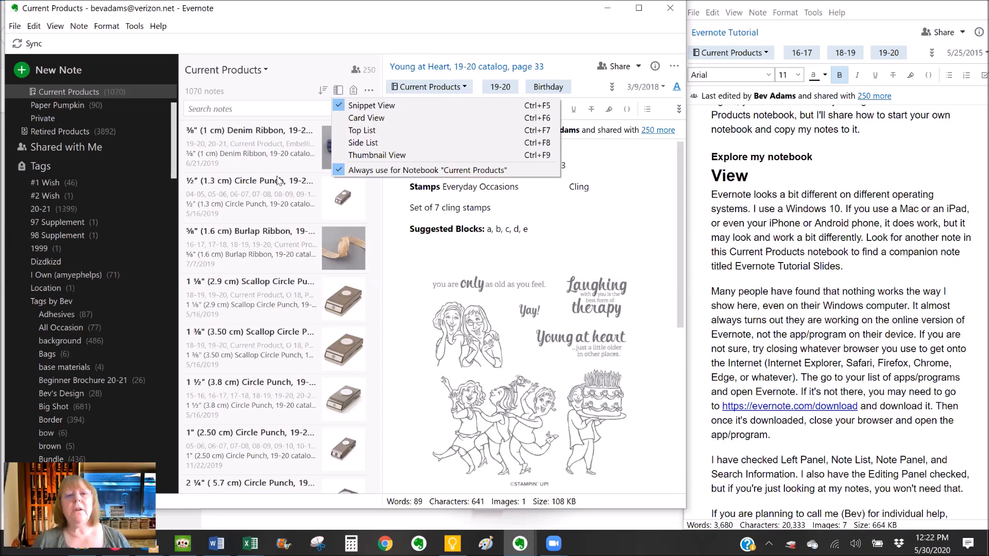
left_click(359, 118)
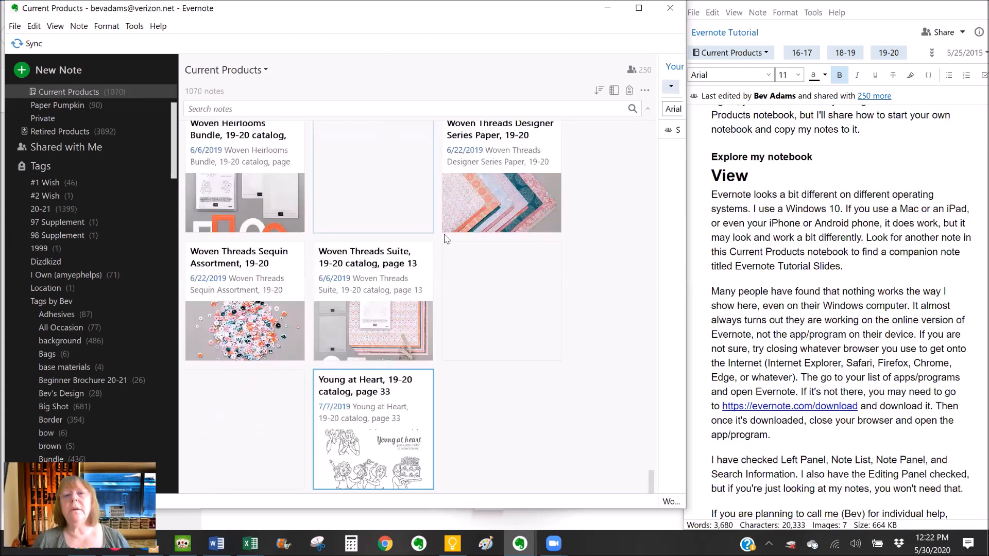
left_click(640, 9)
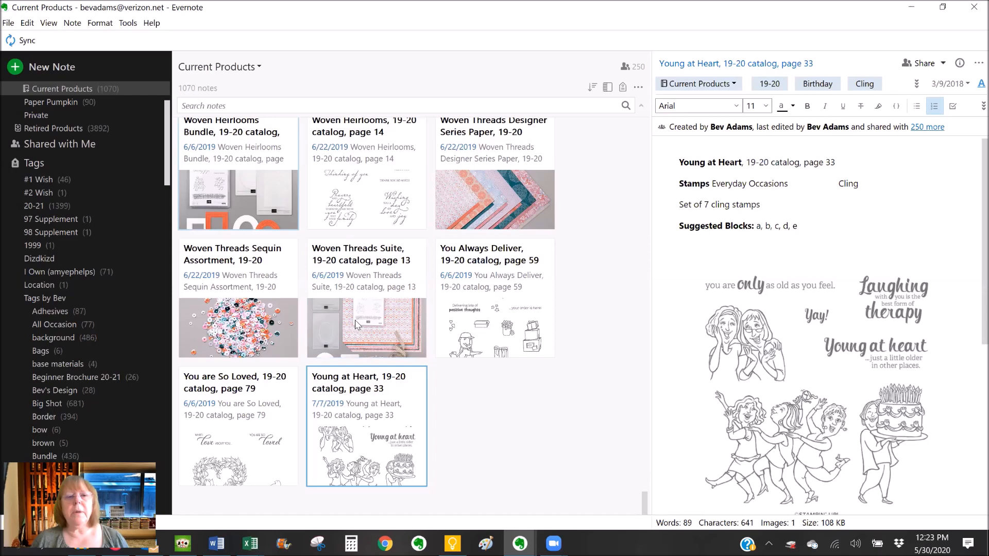
Step: Narrow the note list pane and change the Current Products notes to the Top List layout
scroll(361, 274, "up", 1)
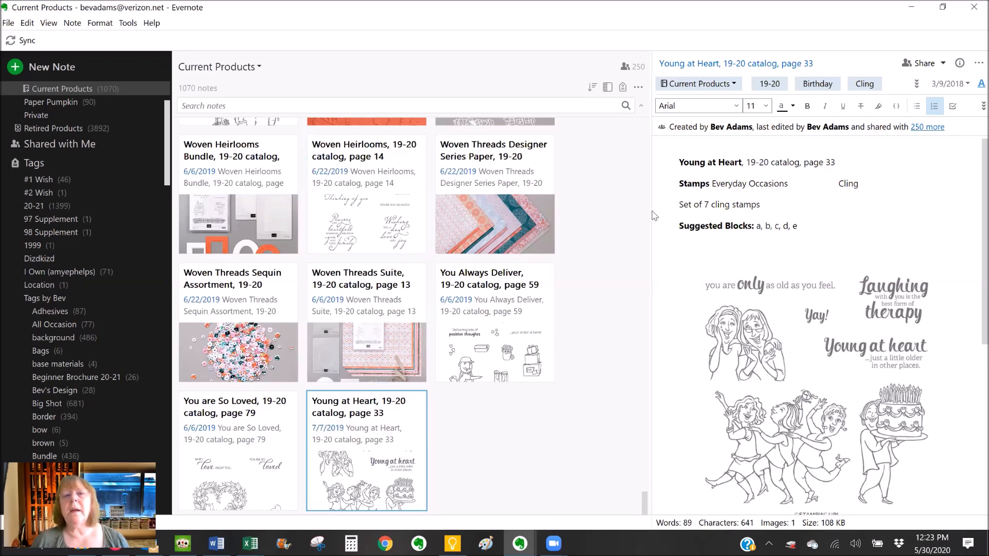
left_click_drag(648, 212, 586, 218)
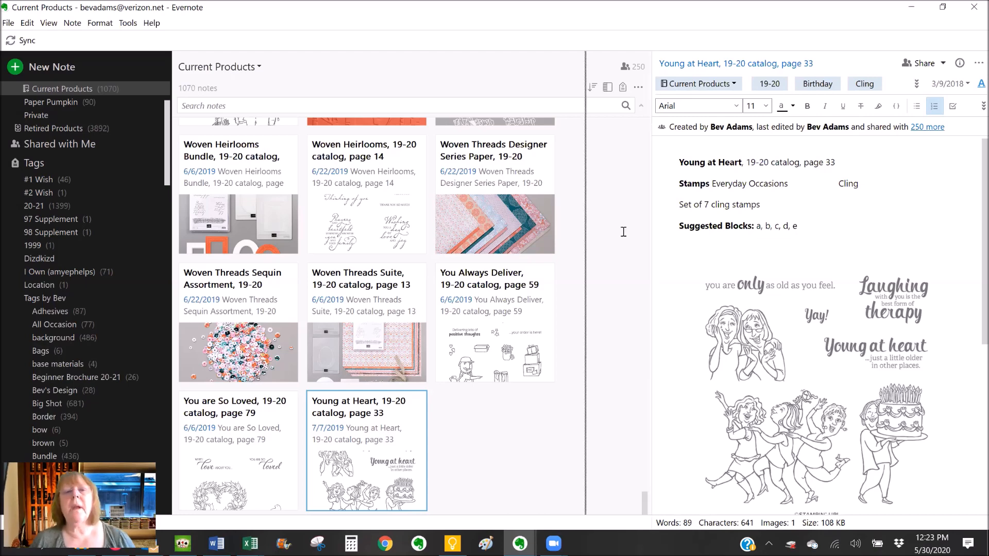
left_click(542, 87)
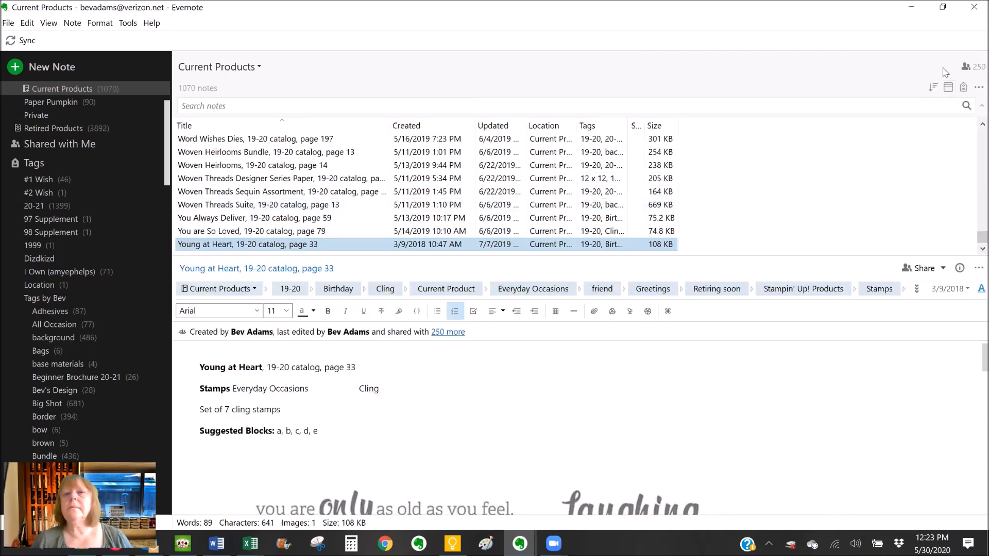
Step: Change the Current Products notes to the Side List layout, followed by Thumbnail View
left_click(948, 90)
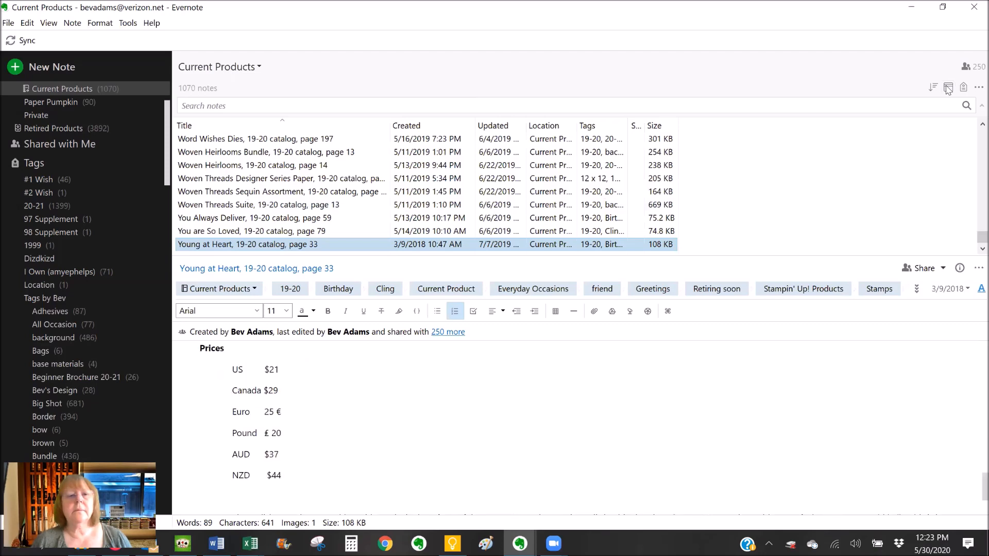
left_click(948, 89)
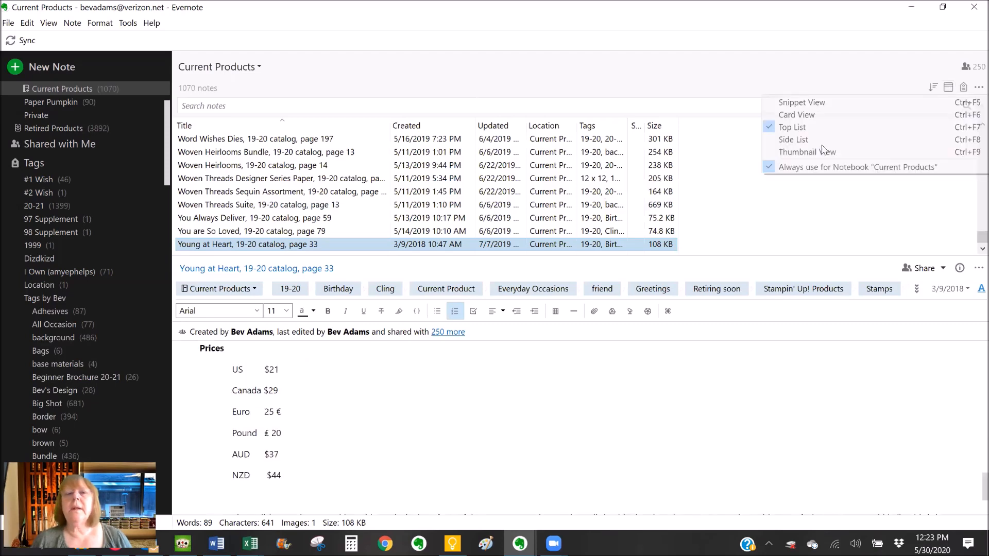
left_click(821, 145)
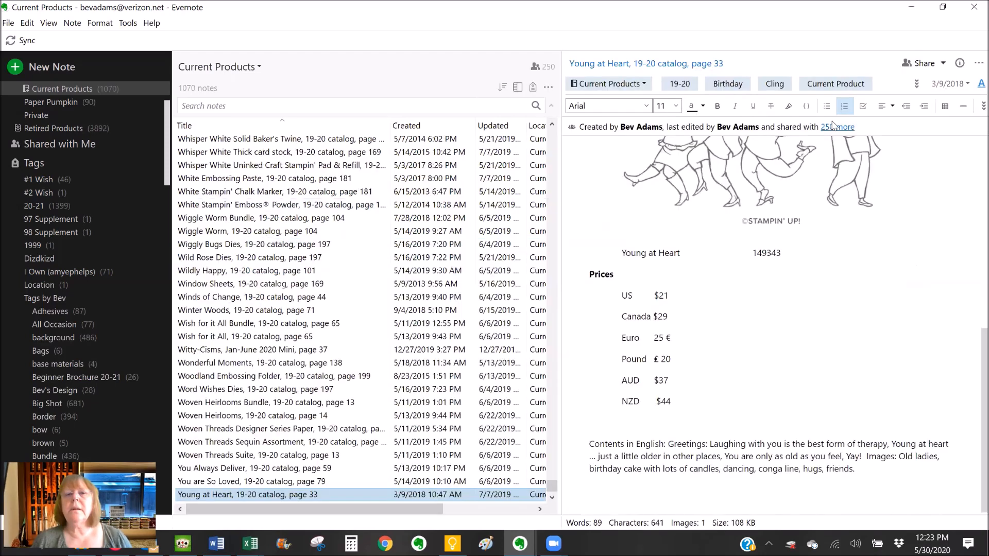
scroll(819, 206, "up", 8)
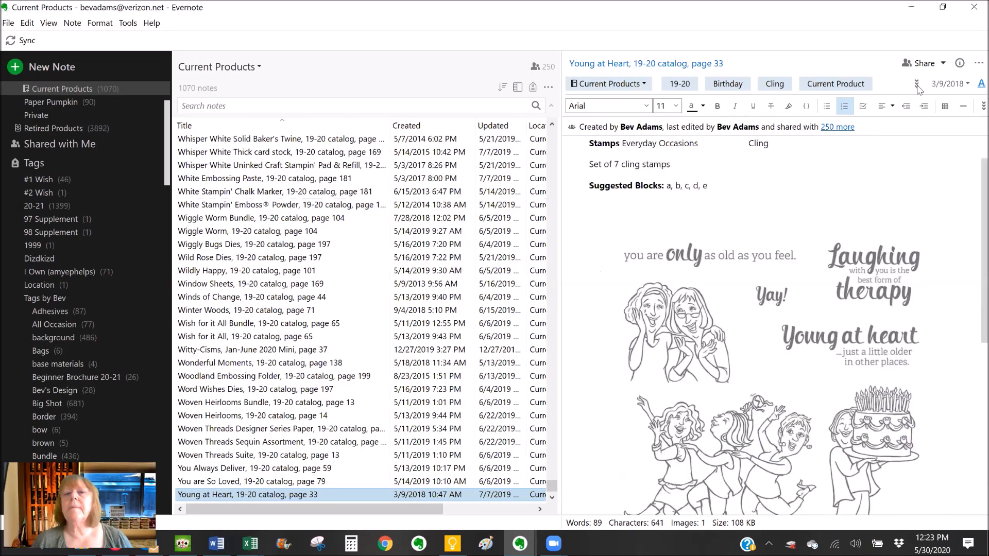
left_click(518, 88)
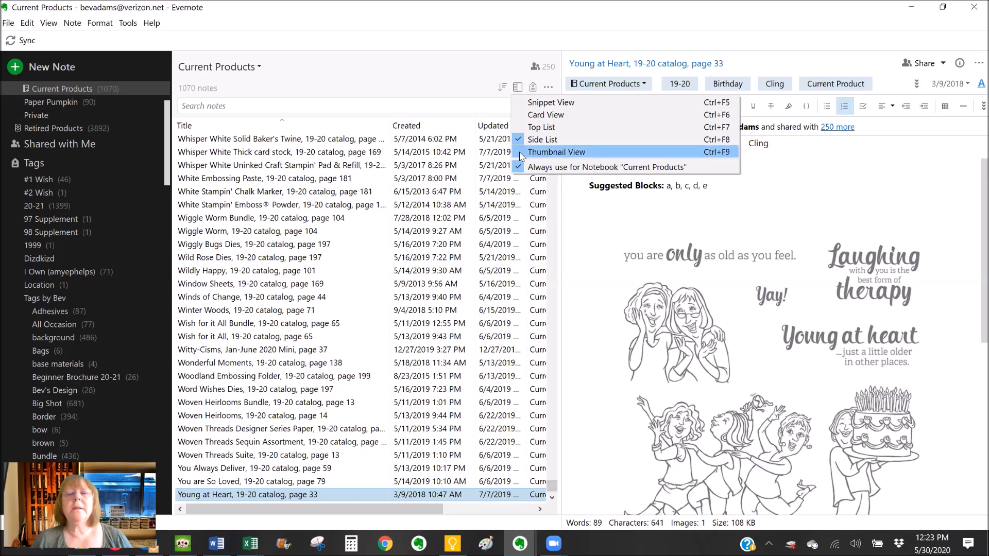
left_click(513, 151)
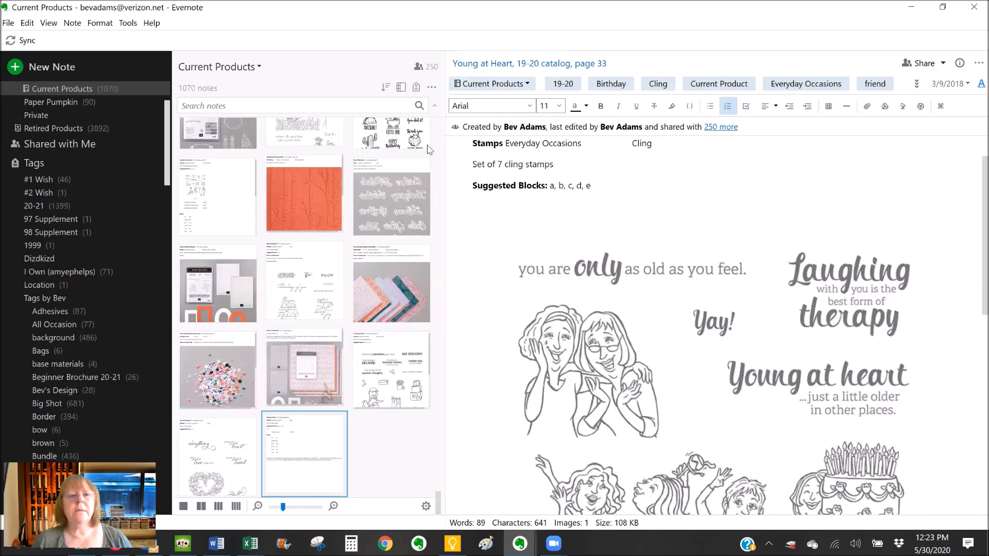
Step: Set the Current Products note list to Snippet View and move back up the list to the Royal Peacock notes
left_click(401, 88)
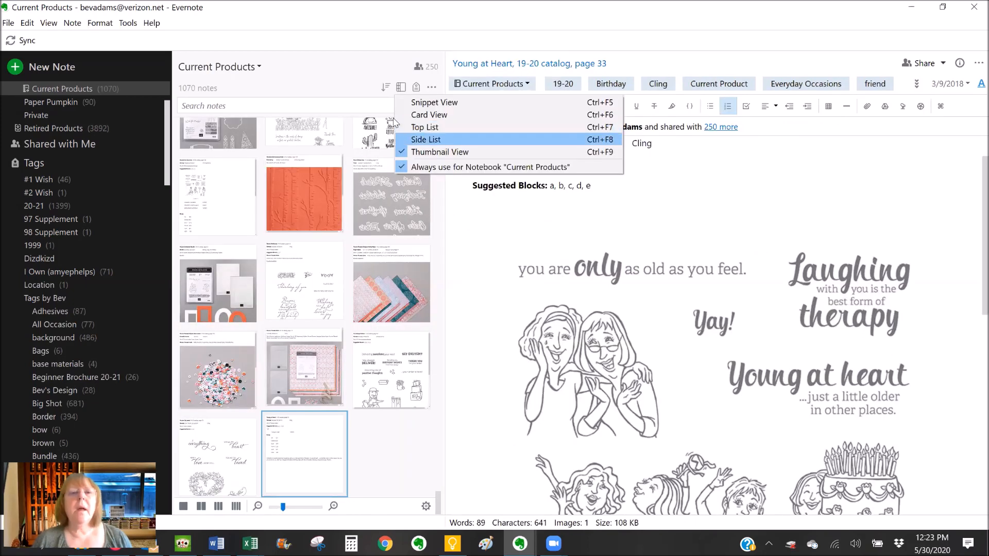
left_click(418, 106)
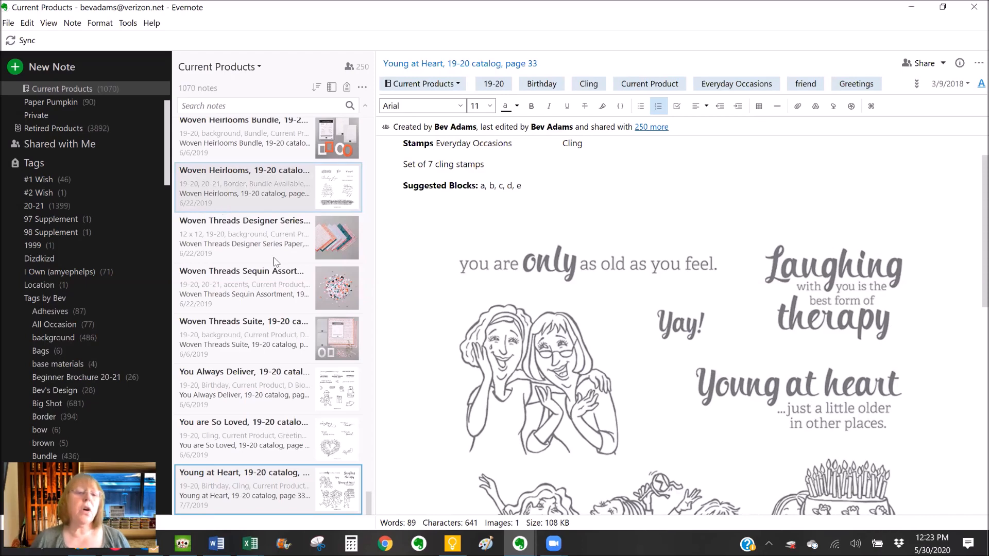
scroll(361, 404, "up", 1)
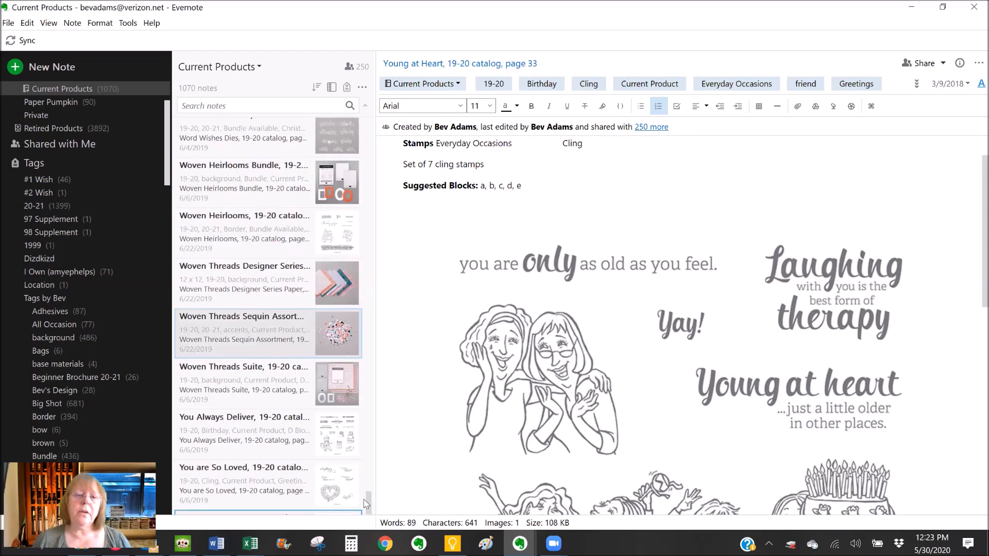
left_click_drag(371, 502, 369, 405)
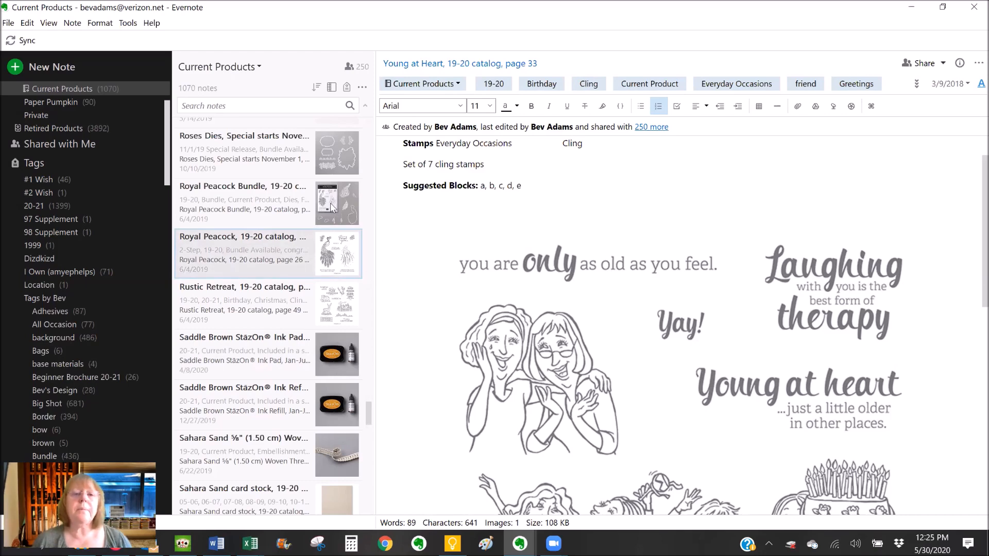
Step: Switch to Evernote on the web, view the Peaceful Moments Bundle note's Note width options, and close the Evernote browser tab
left_click(943, 7)
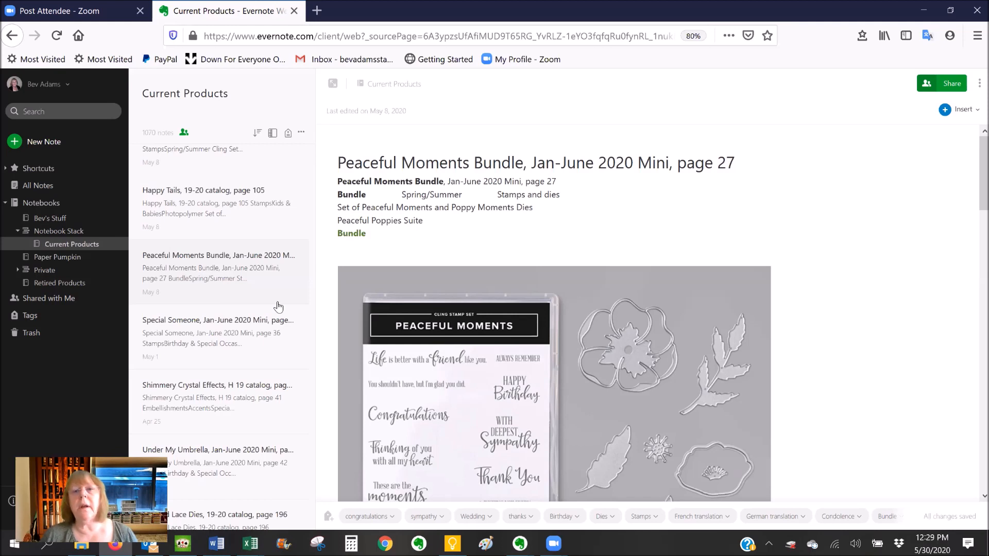
left_click(980, 83)
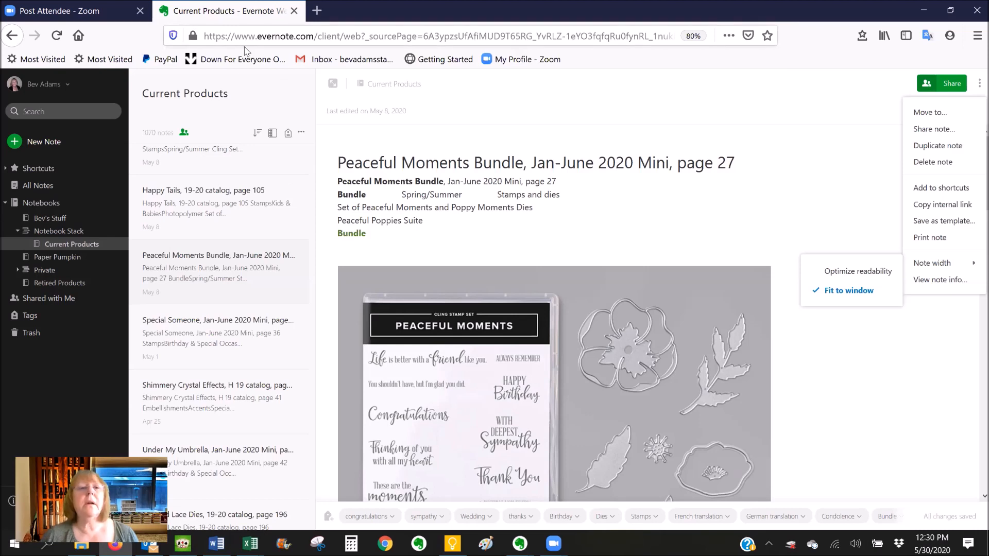
left_click(295, 11)
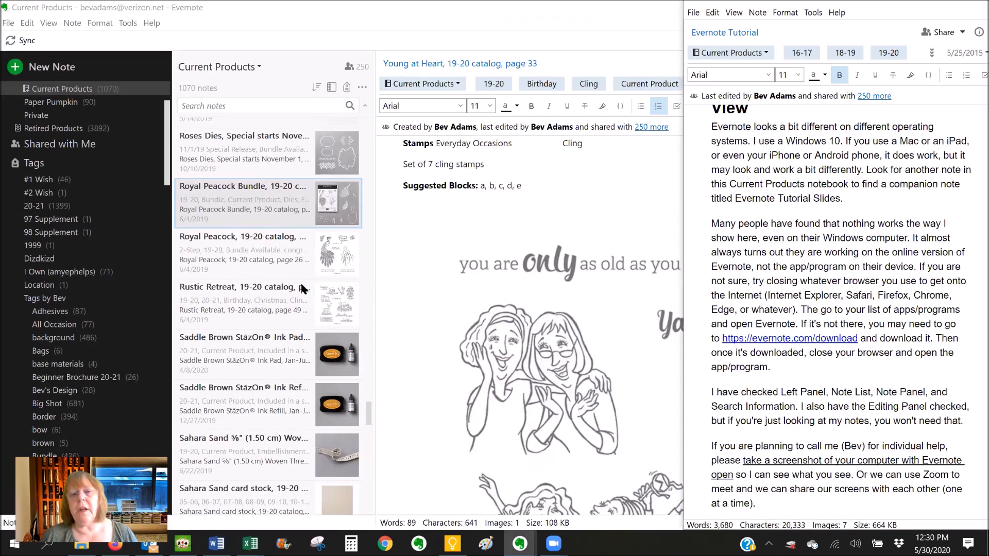
Step: Read the Evernote Tutorial note's Note List View section about the sorting icon
left_click(361, 361)
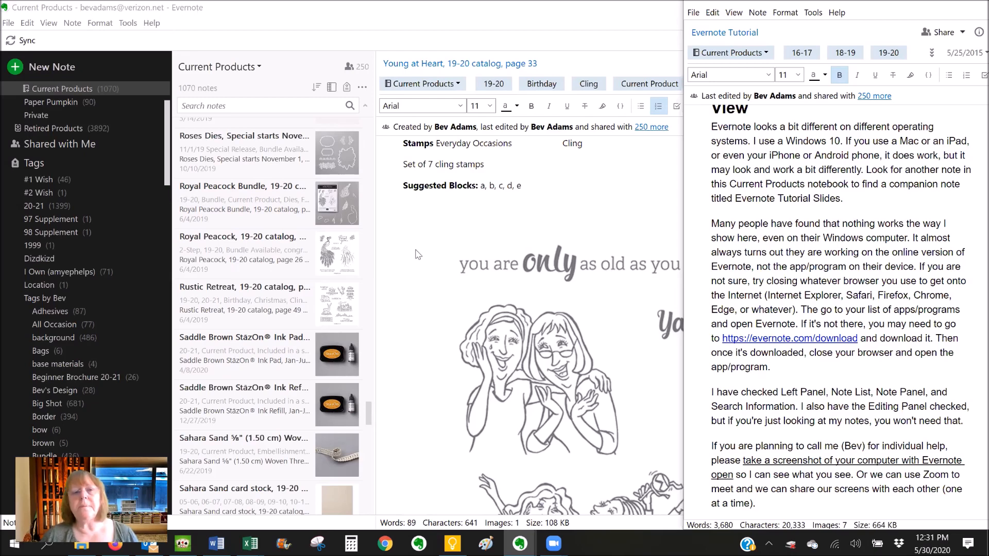
scroll(890, 267, "down", 5)
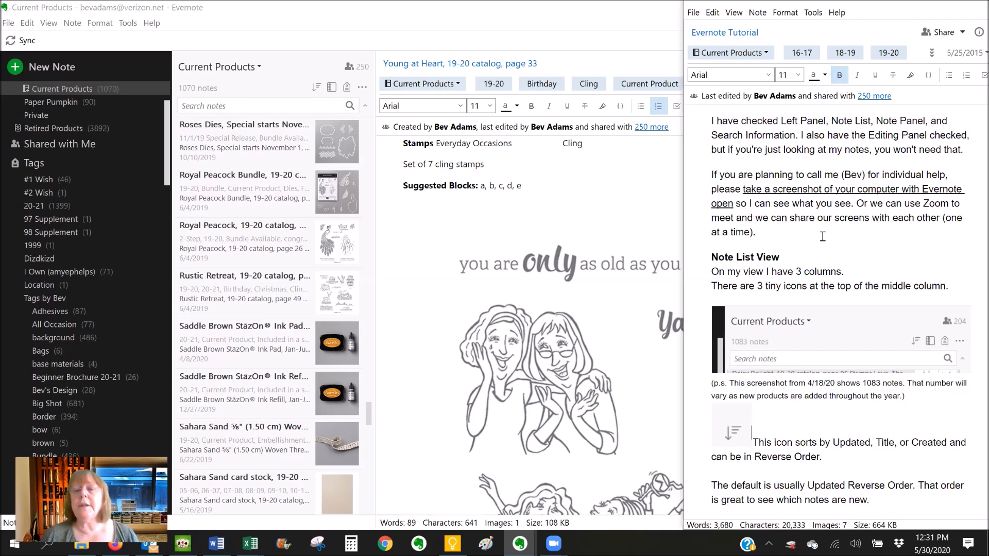
scroll(823, 236, "down", 3)
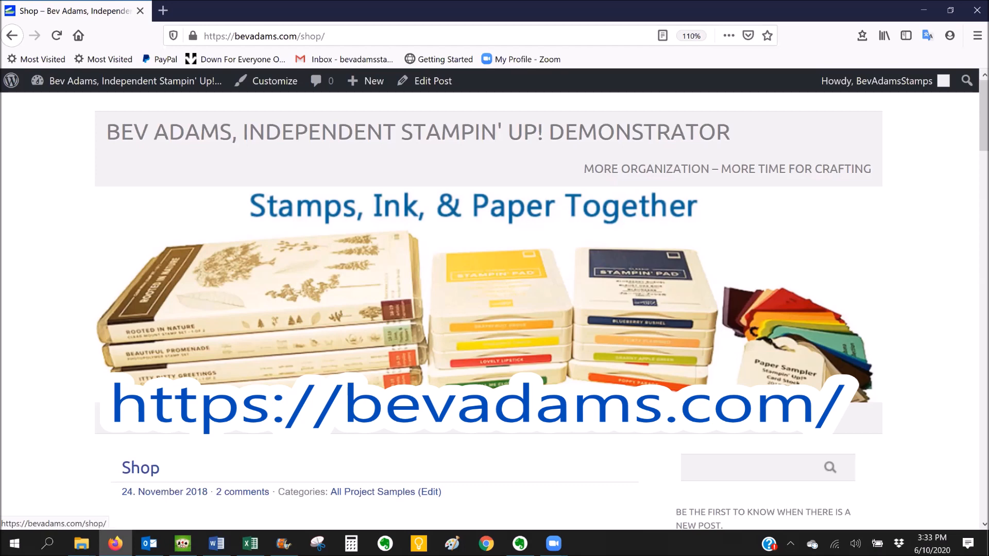
Step: Open the products page of the demonstrator's website in the browser and read how to get the shared Current Products notebook
left_click(158, 418)
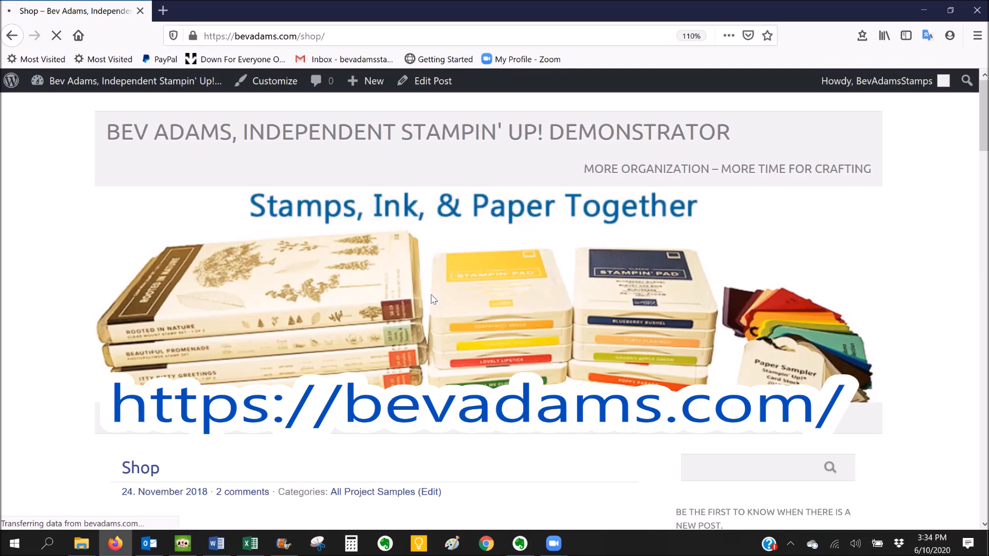
scroll(302, 278, "down", 5)
scroll(371, 243, "down", 2)
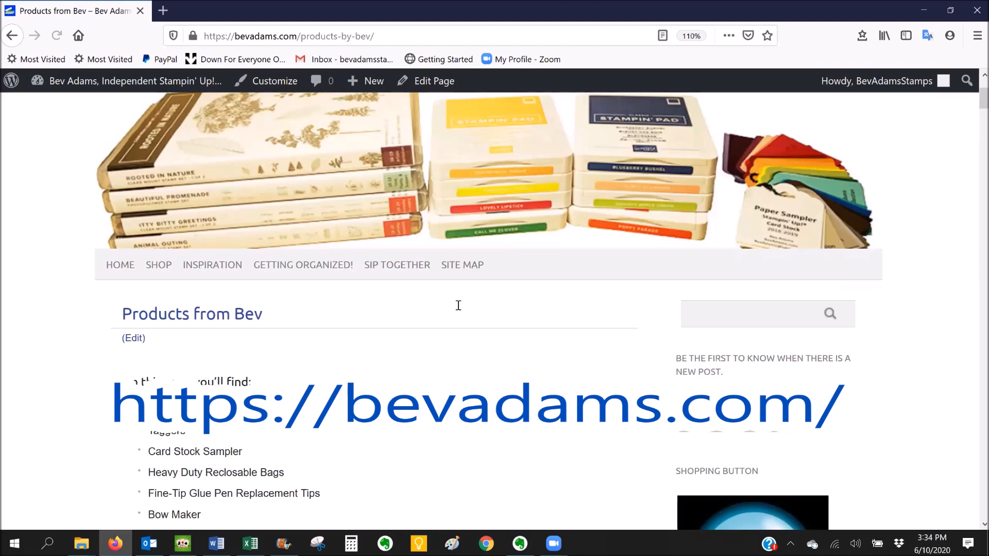
scroll(462, 311, "down", 10)
scroll(458, 311, "down", 7)
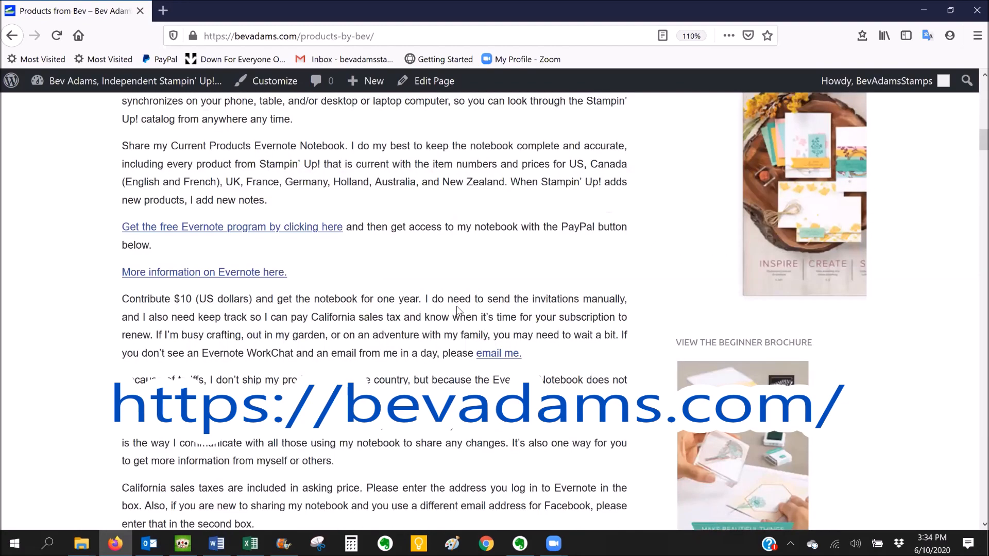
scroll(457, 309, "down", 6)
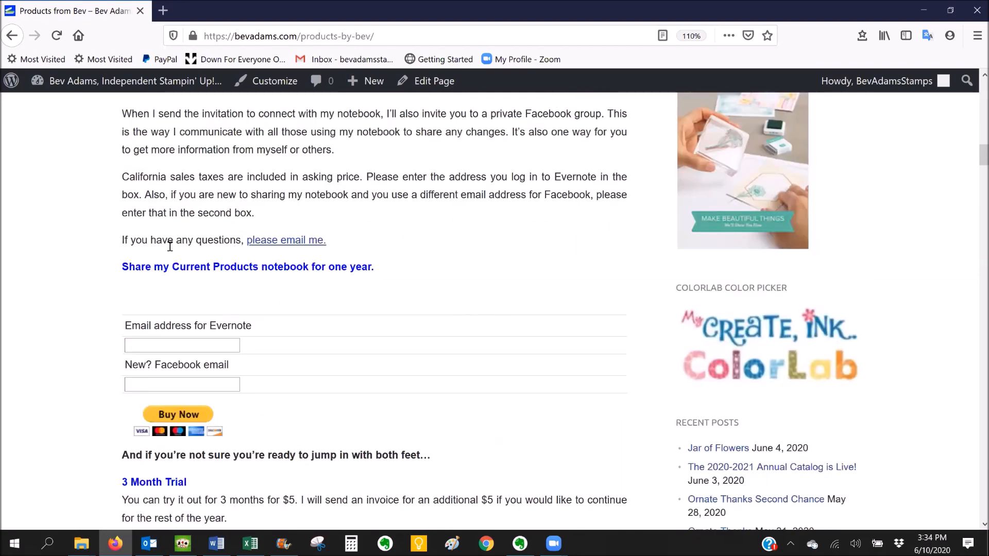
scroll(170, 247, "down", 2)
Step: Examine the one-year and 3 Month Trial order forms for the Current Products notebook
left_click(232, 294)
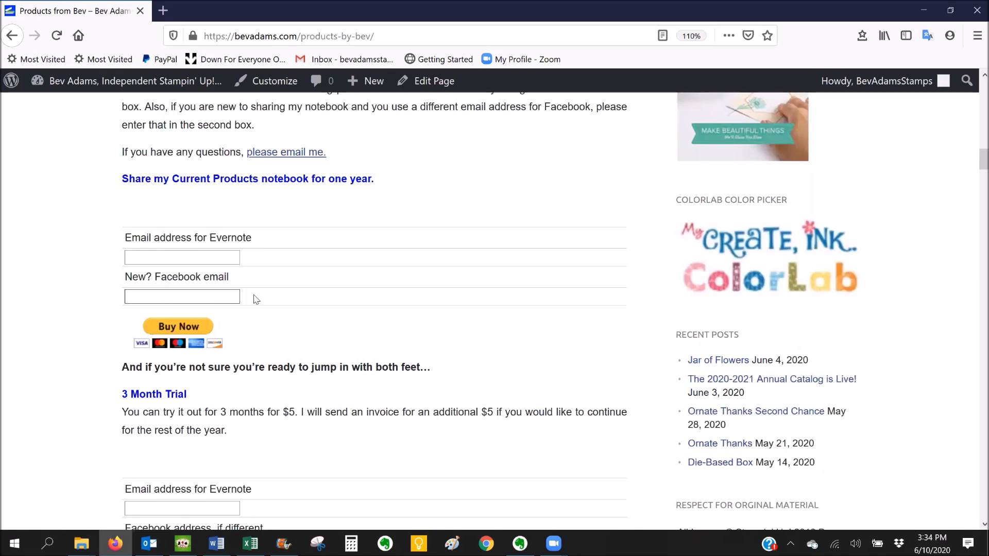
scroll(256, 300, "up", 1)
scroll(257, 302, "down", 1)
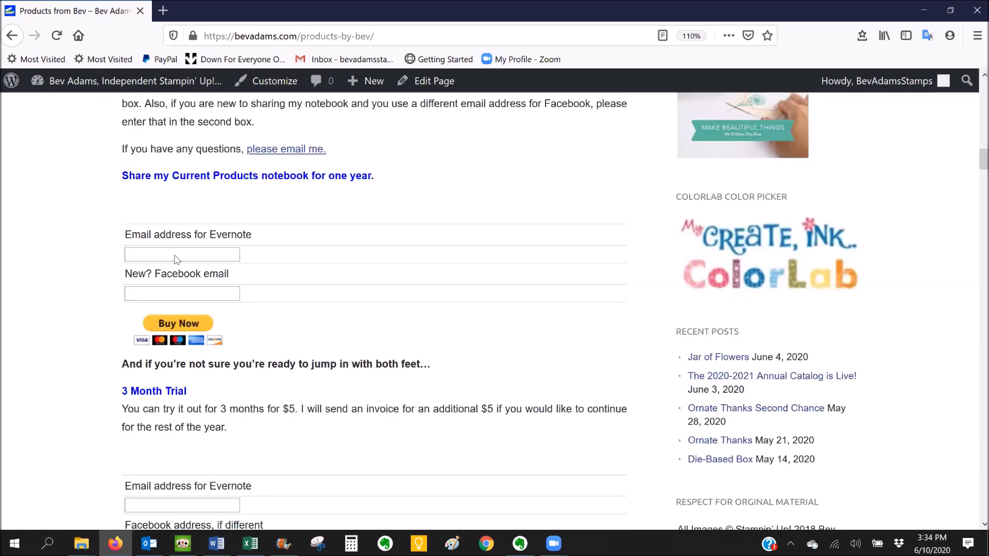
scroll(177, 259, "down", 6)
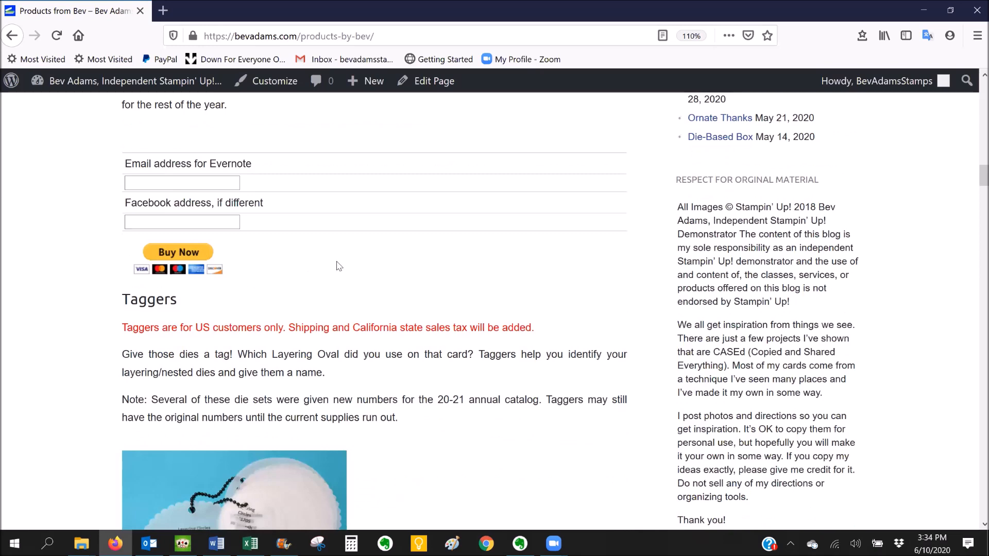
Step: Look through the Taggers, Card Stock Sampler, 2020-2022 Updater and Fine-Tip Glue Pen Replacement Tips listings
scroll(340, 267, "down", 3)
scroll(345, 270, "down", 10)
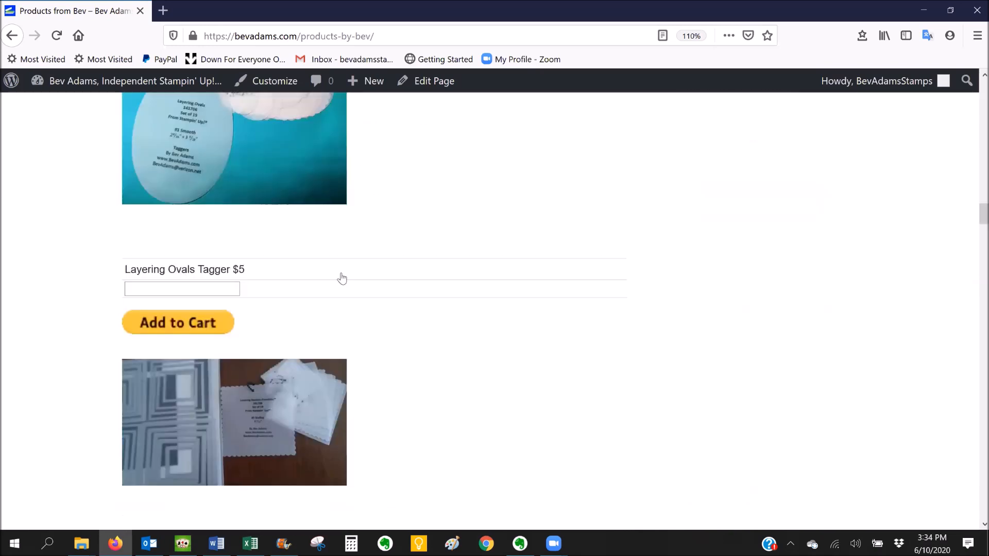
scroll(339, 271, "down", 12)
scroll(337, 283, "down", 12)
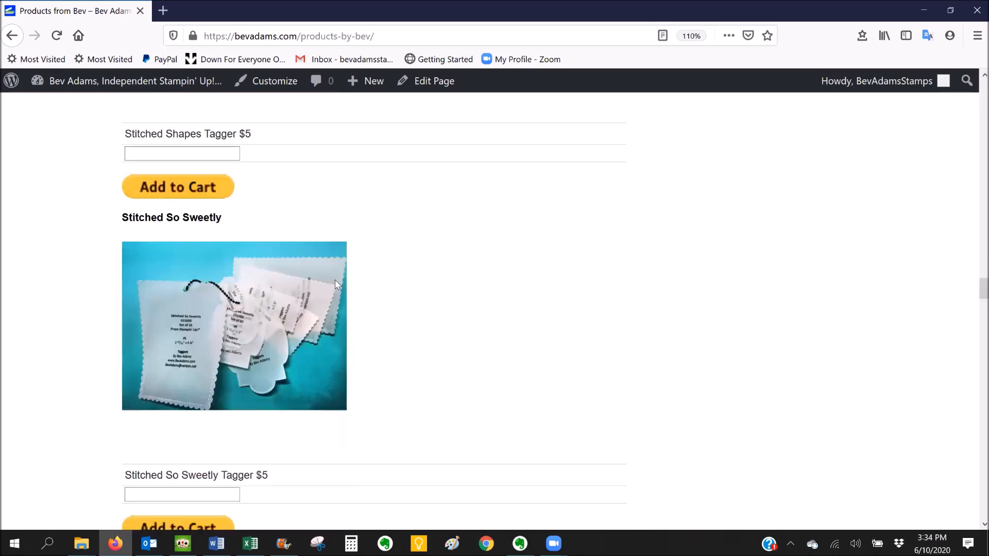
scroll(336, 281, "down", 15)
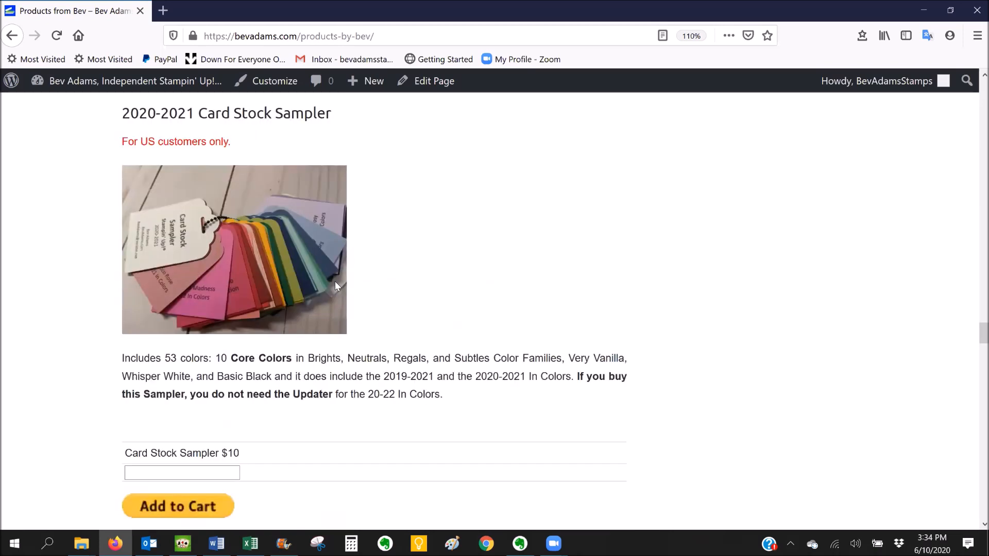
scroll(335, 284, "down", 8)
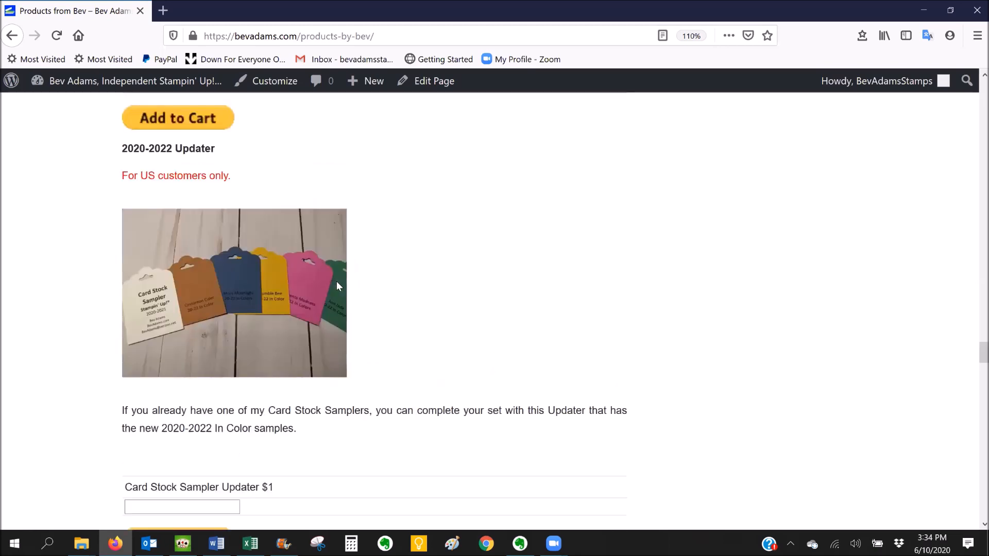
scroll(336, 285, "down", 9)
scroll(338, 287, "down", 8)
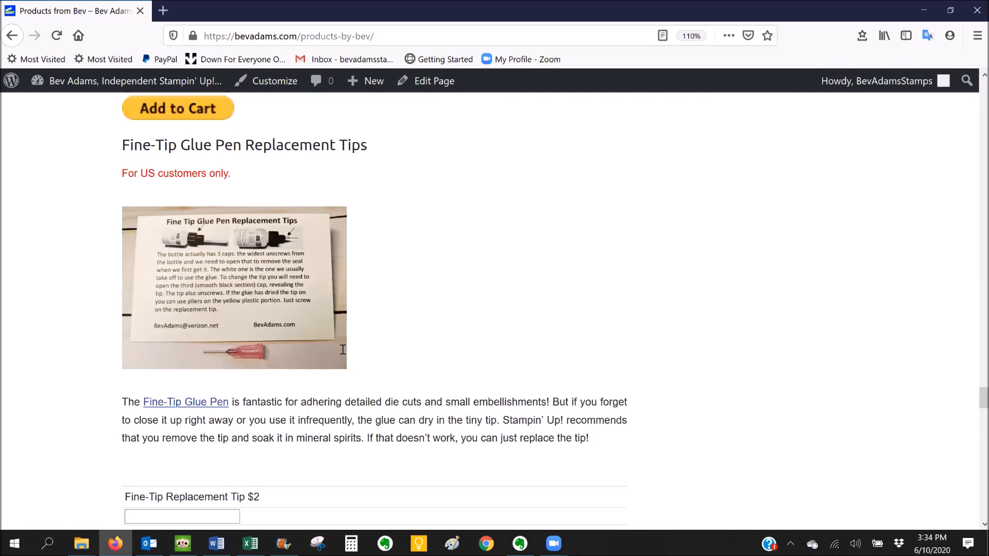
Step: Look through the Recloseable Bags for Designer Series Paper and Bow Maker listings on the products page
scroll(342, 351, "down", 8)
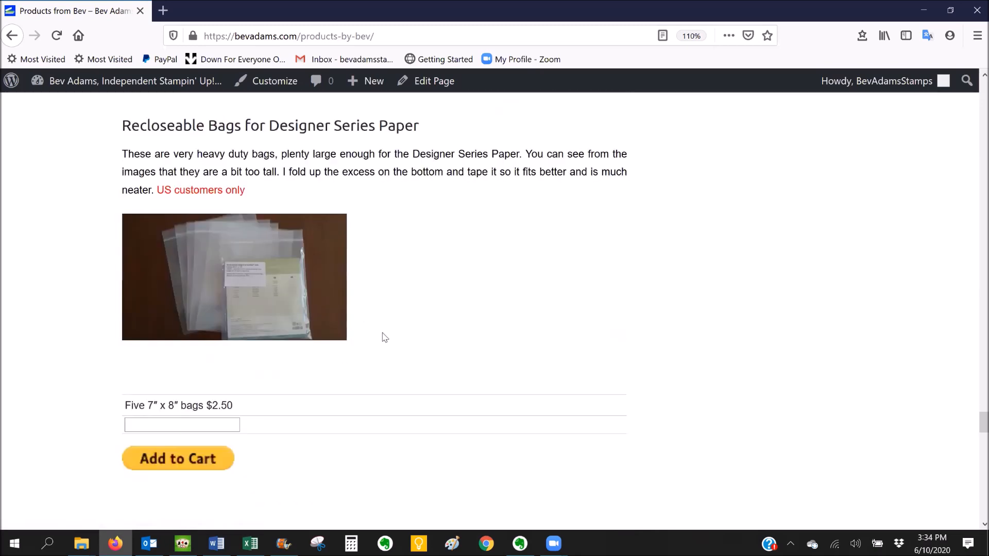
scroll(385, 342, "down", 4)
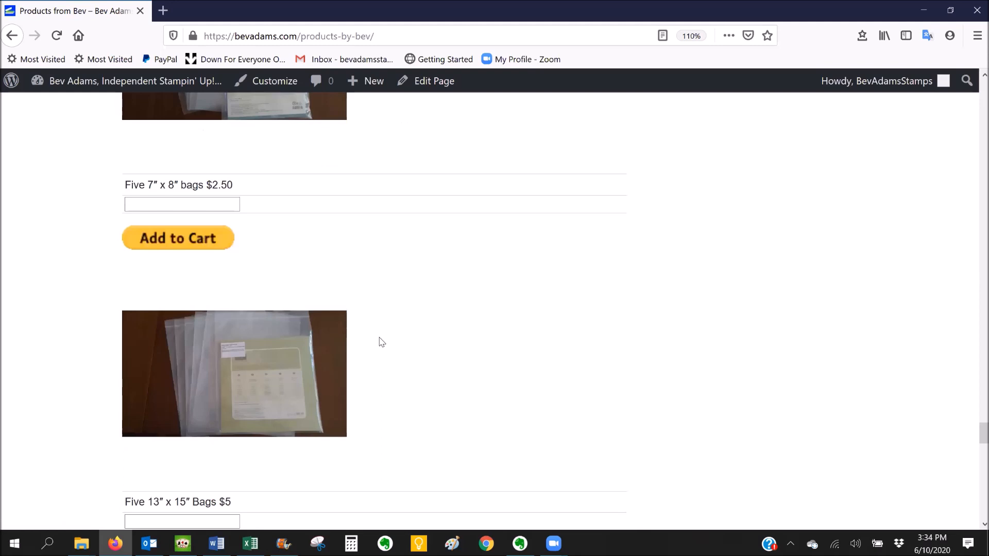
scroll(250, 313, "down", 6)
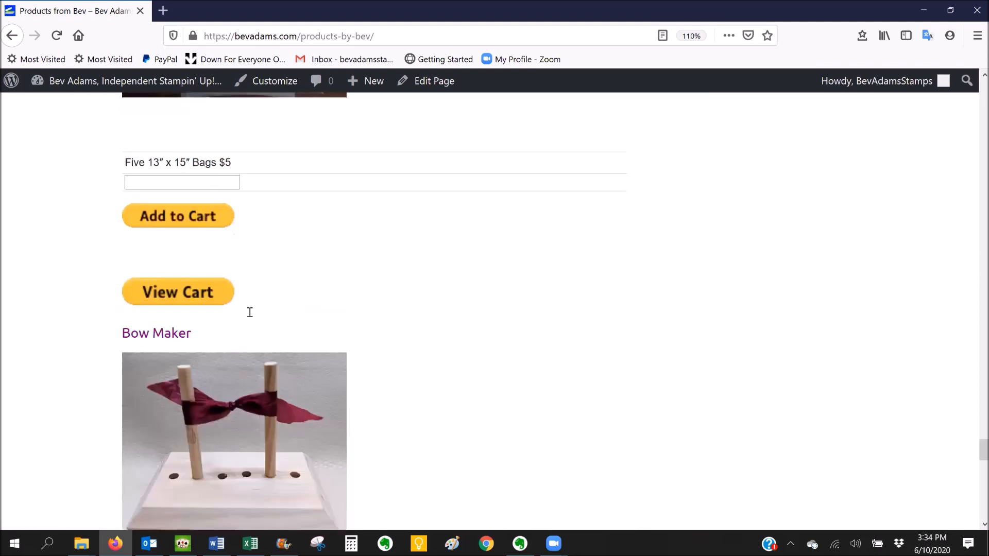
scroll(250, 313, "down", 5)
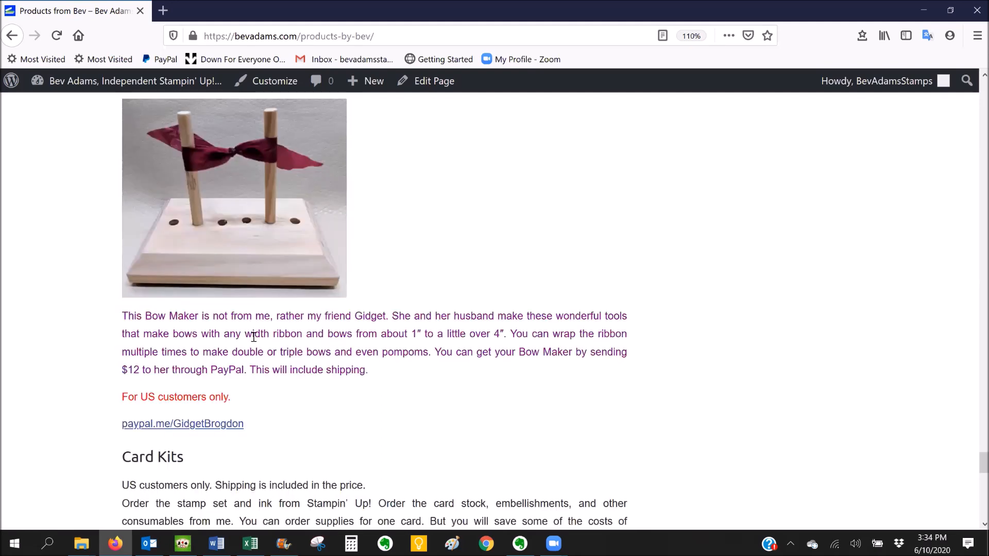
Step: Return to the Shop page and look through the Shopping Strategies, Frequent Shopper Points, Stampin' Up! store and New Products sections
key("alt+Left")
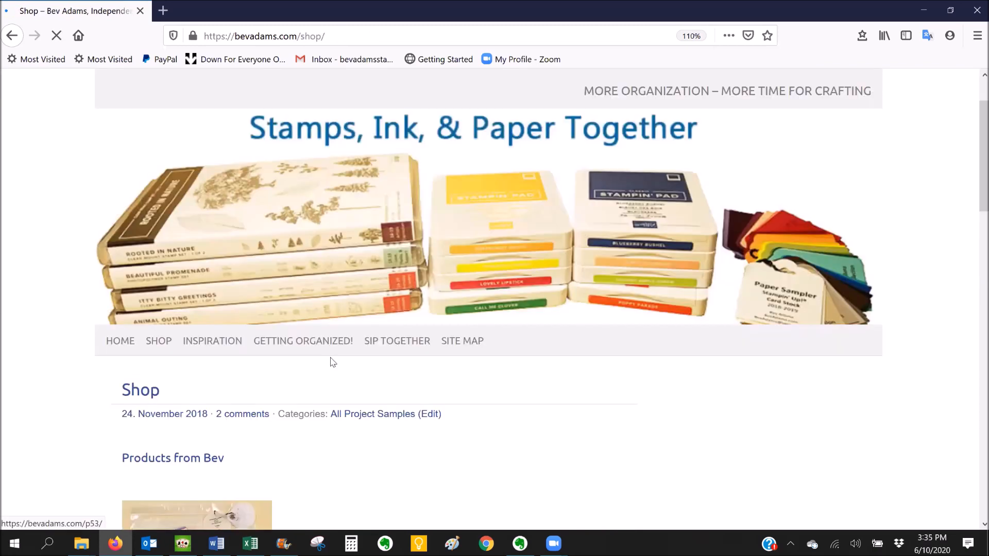
scroll(268, 225, "down", 2)
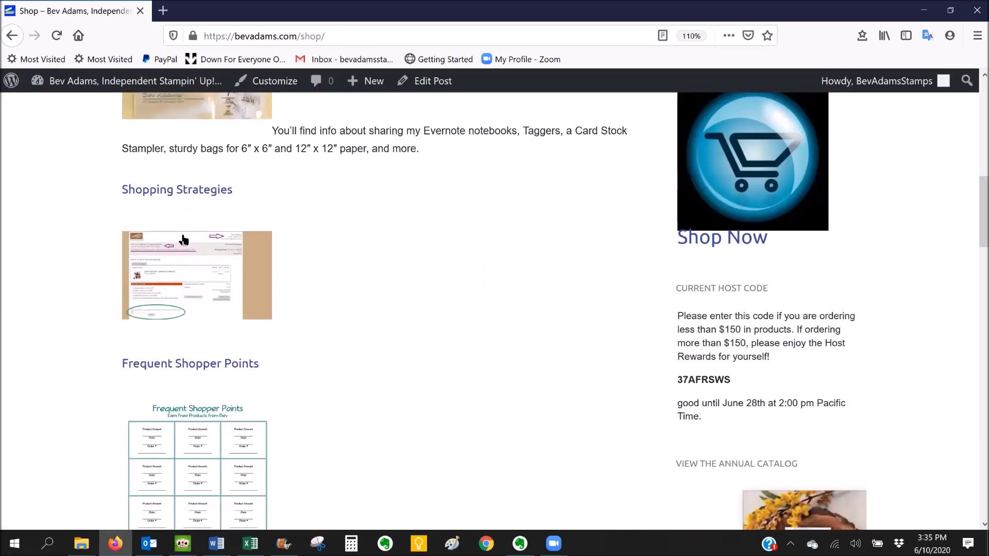
scroll(185, 266, "down", 3)
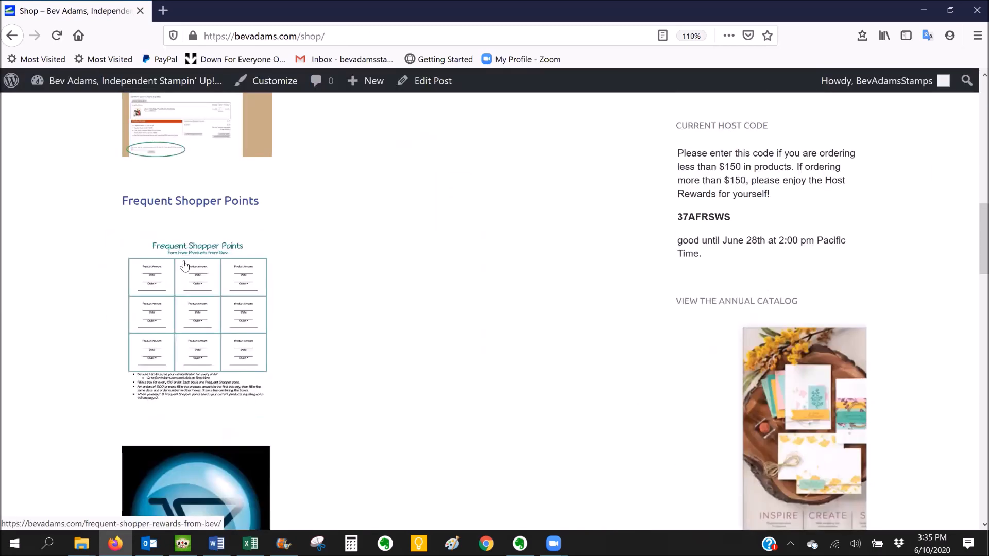
scroll(185, 266, "down", 1)
scroll(300, 328, "down", 4)
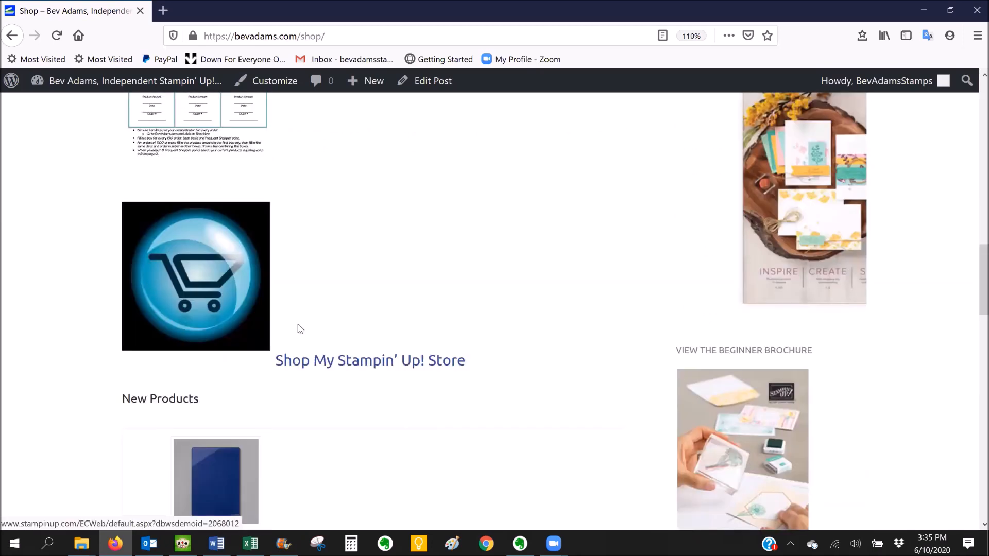
scroll(236, 206, "down", 2)
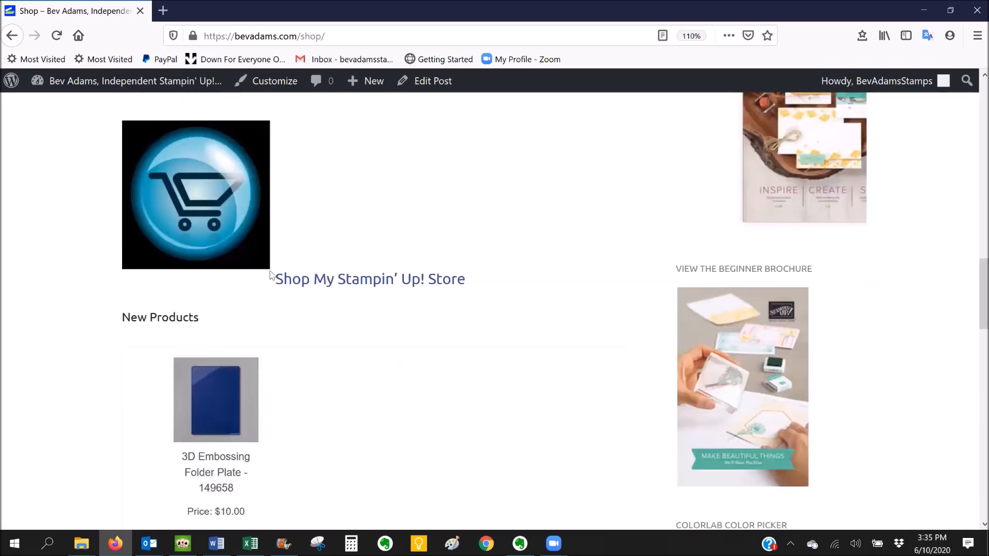
scroll(272, 276, "down", 1)
scroll(179, 210, "down", 2)
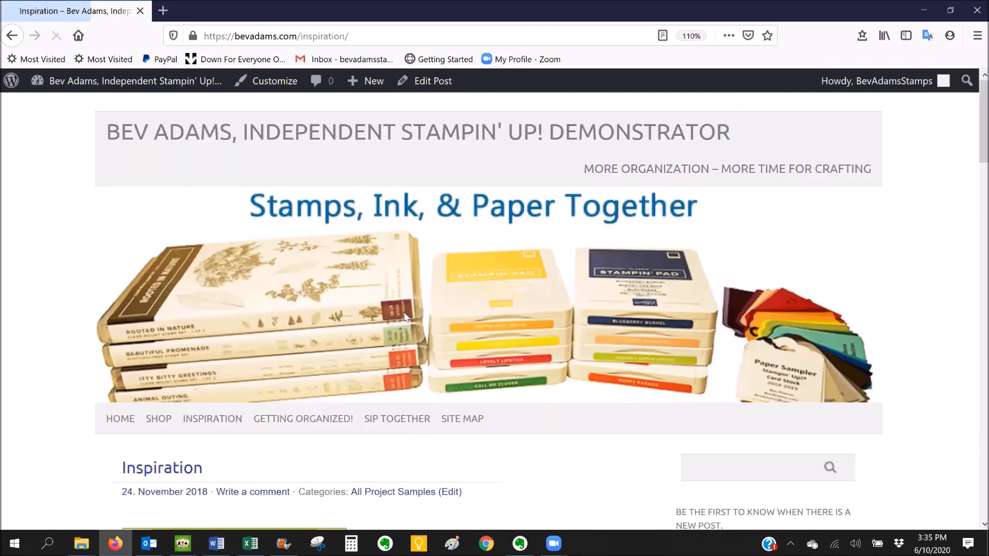
Step: Look through the link banners on the Inspiration page, from Scroll My Projects down to Techy Tips
scroll(404, 316, "down", 2)
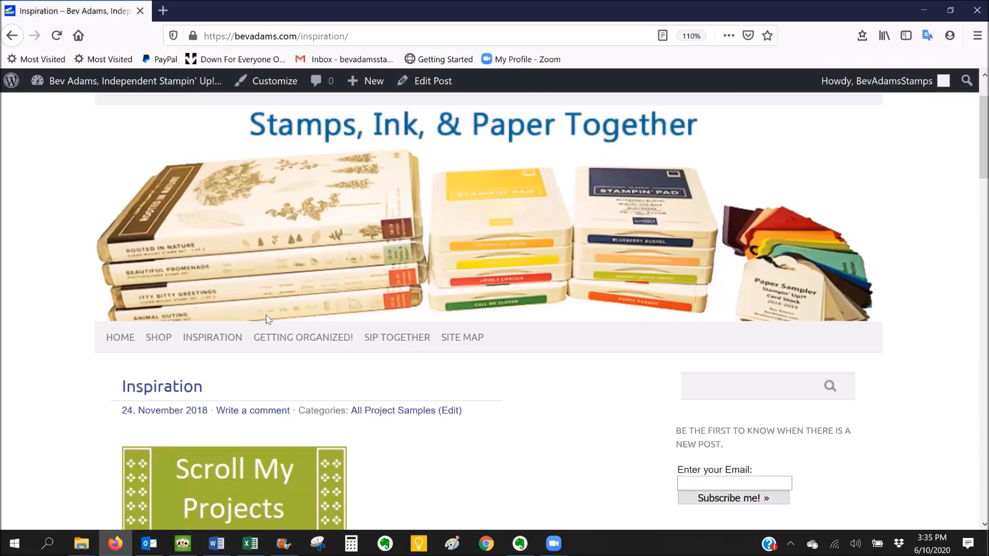
scroll(272, 287, "down", 2)
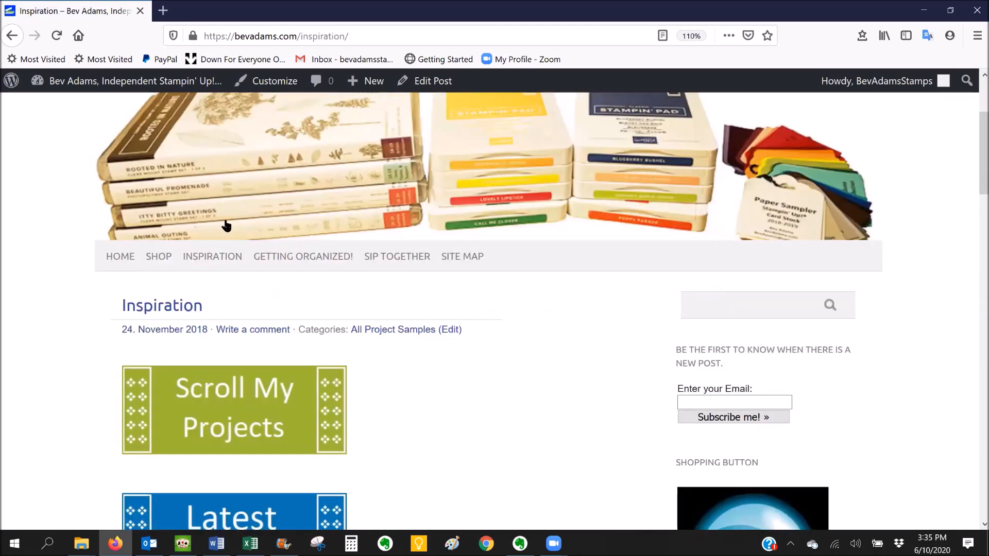
scroll(222, 266, "down", 5)
scroll(260, 316, "down", 2)
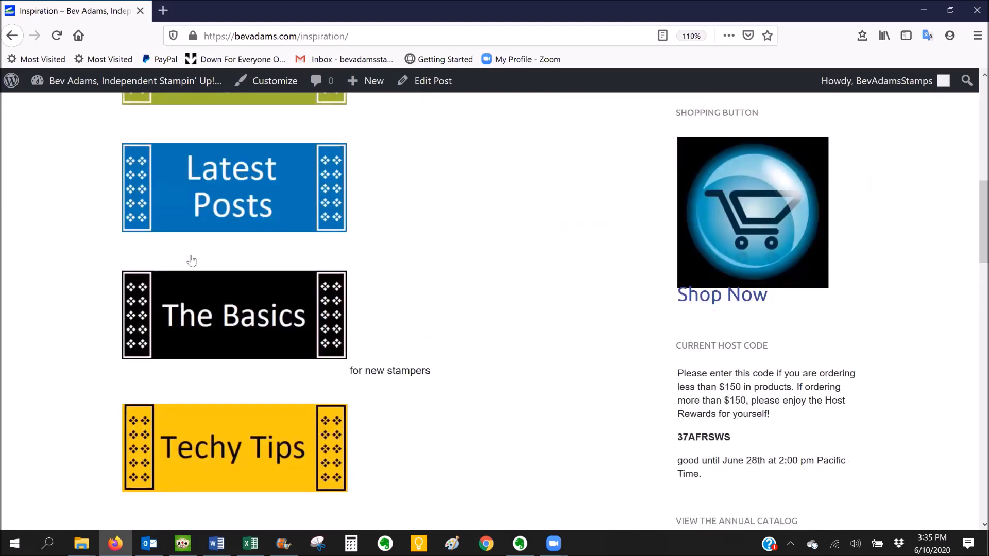
scroll(224, 312, "down", 2)
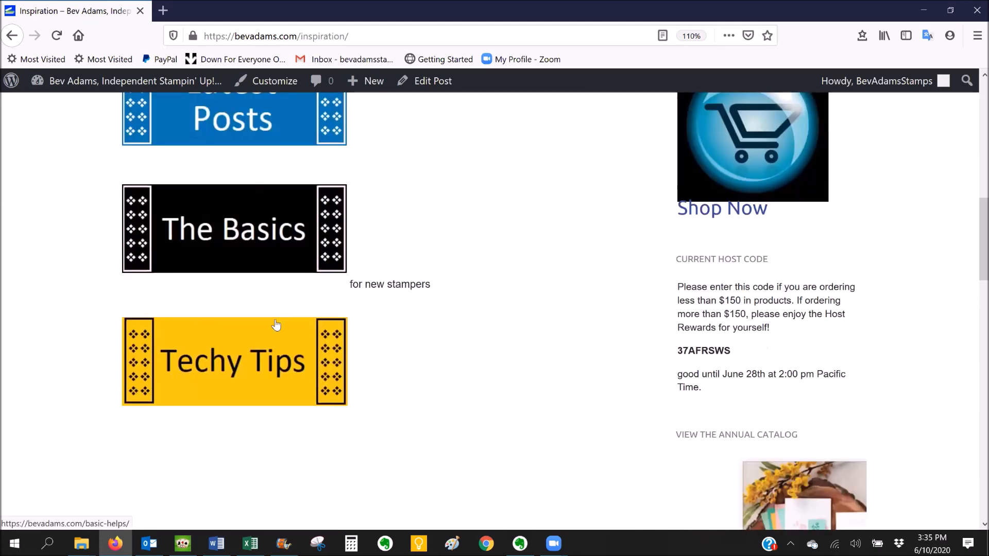
scroll(200, 326, "down", 1)
Step: Open the Techy Tips page and read its Evernote and Trouble Shooting sections about the shared notebooks
left_click(258, 303)
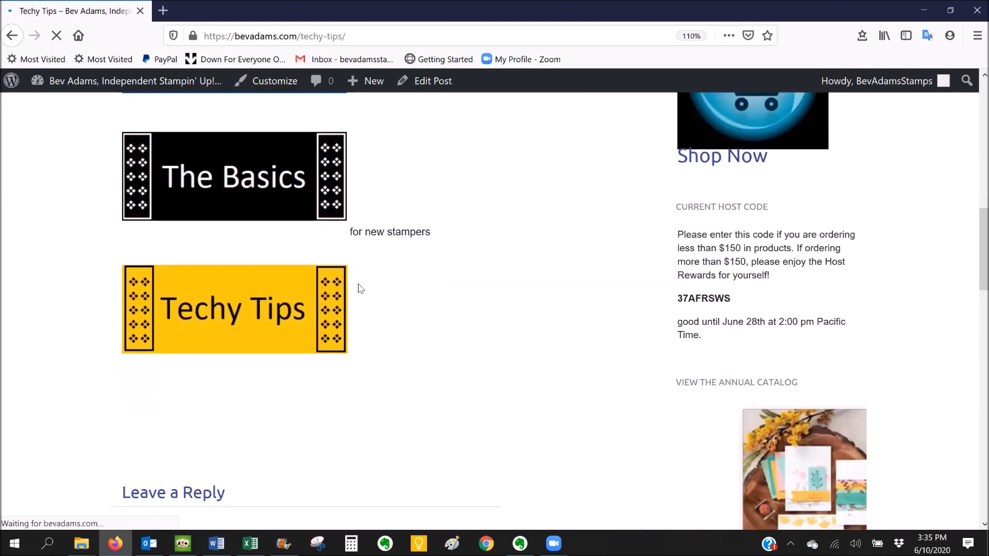
scroll(359, 288, "down", 5)
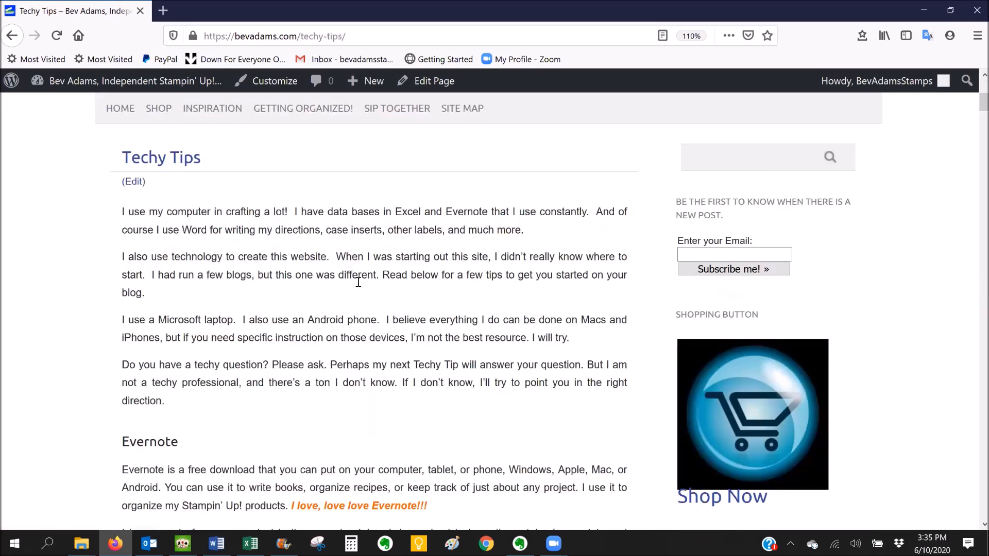
scroll(358, 283, "down", 6)
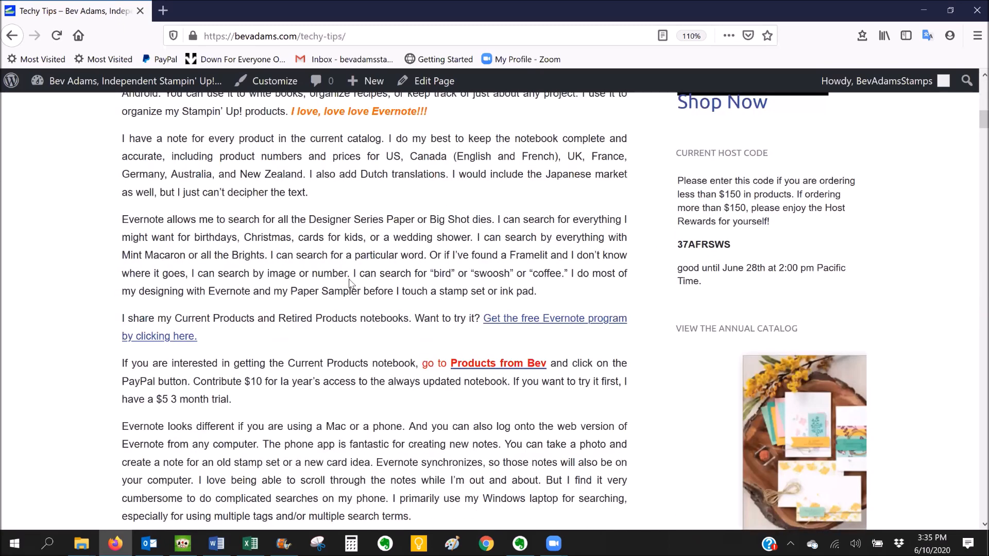
scroll(350, 282, "down", 6)
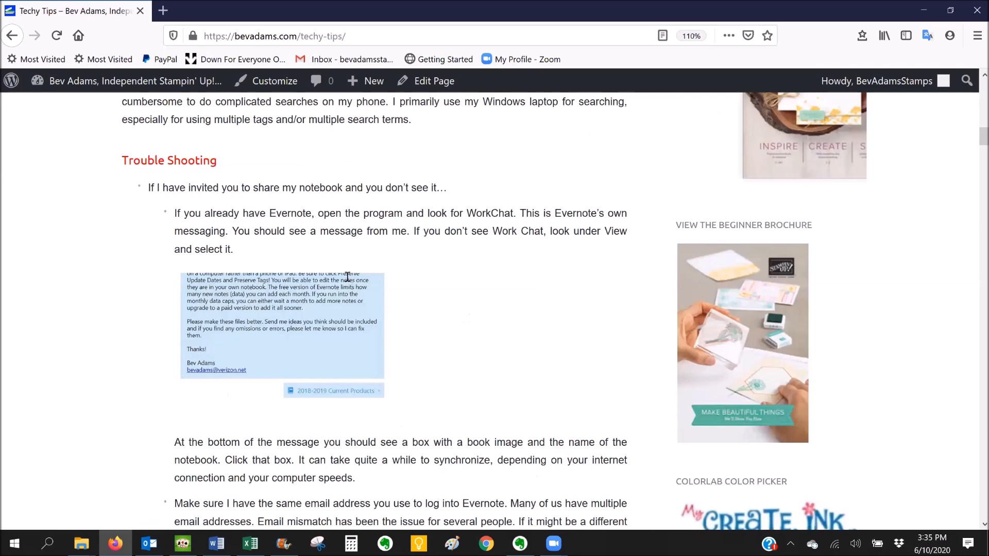
scroll(348, 278, "down", 15)
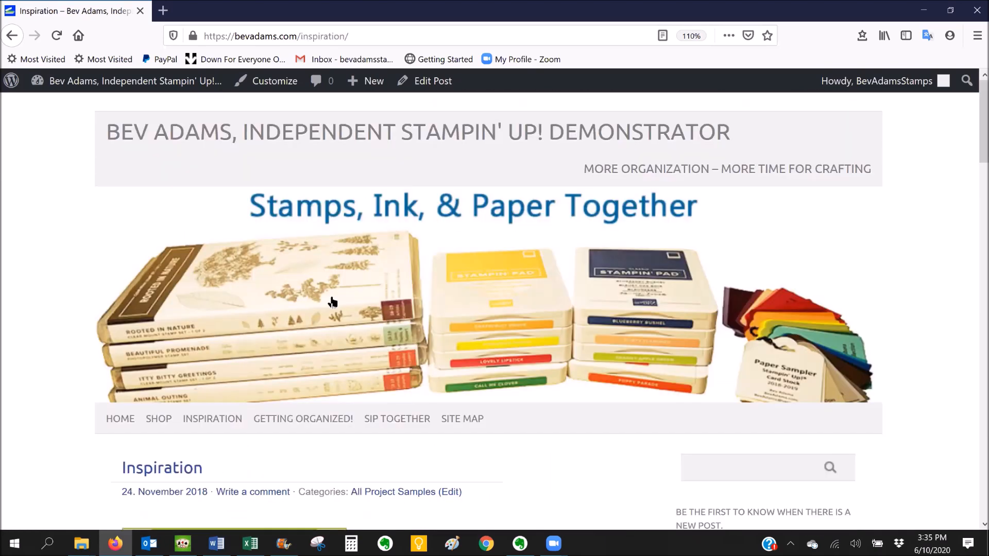
Step: Open Scroll My Projects from the Inspiration page and look through the Set 10 projects for June 2020 - May 2021
scroll(348, 202, "down", 3)
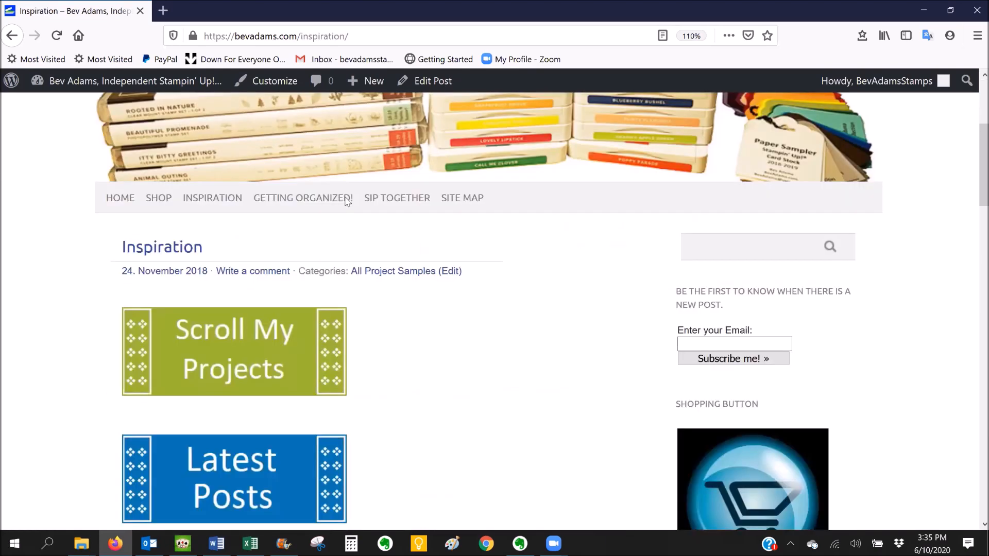
scroll(237, 180, "down", 1)
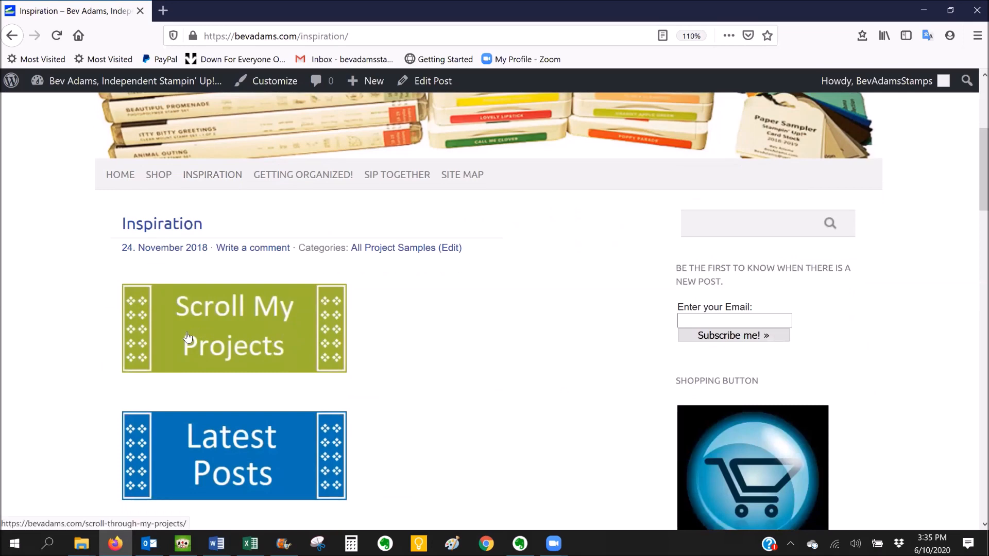
scroll(230, 260, "down", 1)
left_click(230, 259)
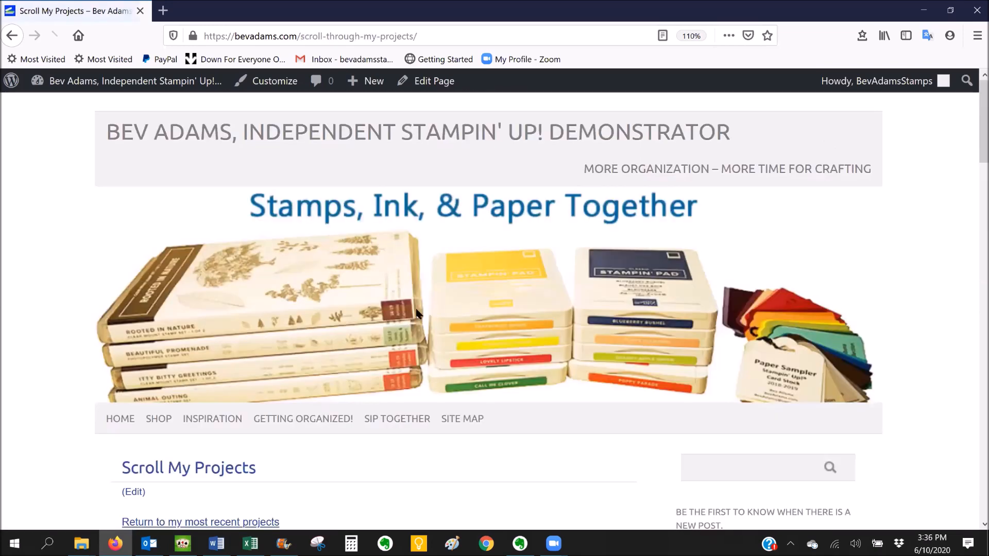
scroll(408, 312, "down", 5)
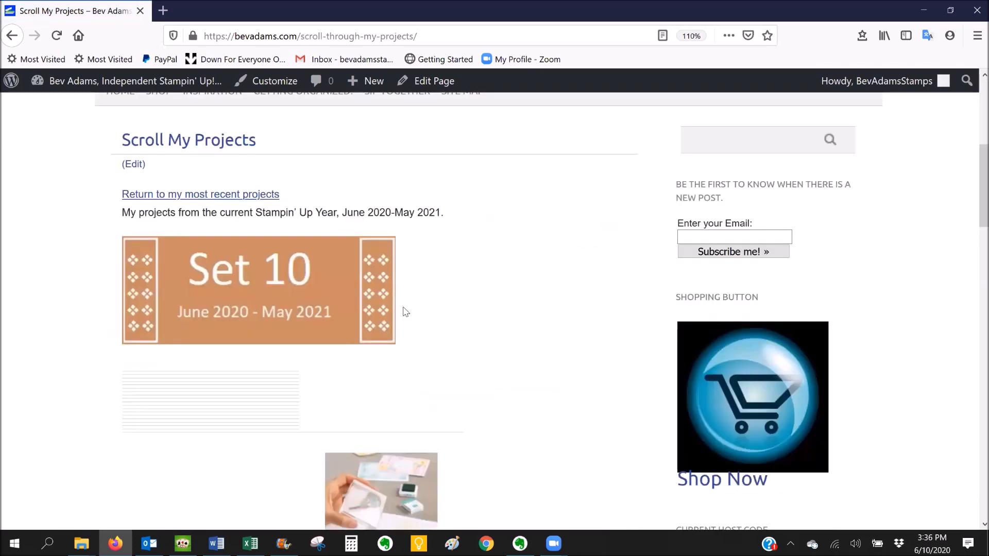
scroll(406, 312, "down", 5)
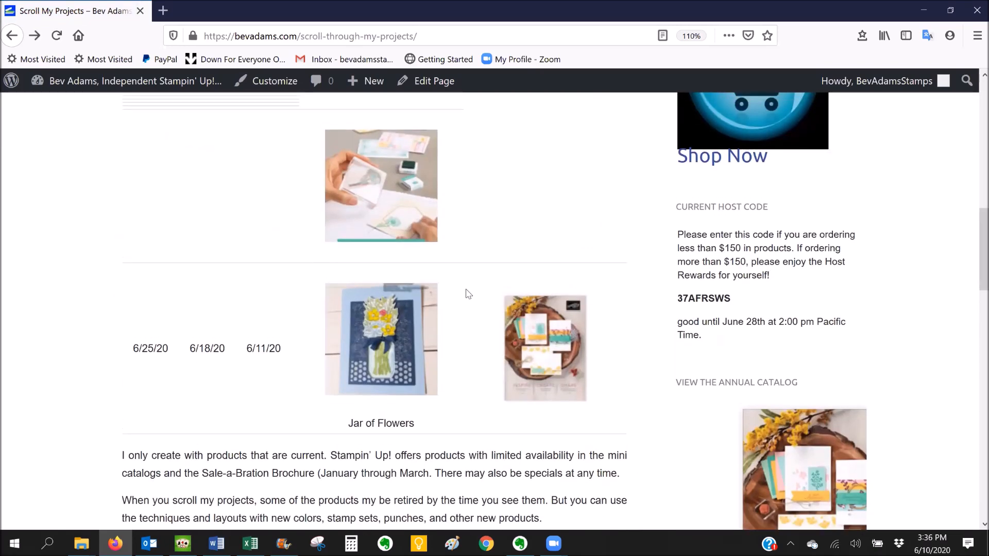
scroll(395, 309, "down", 4)
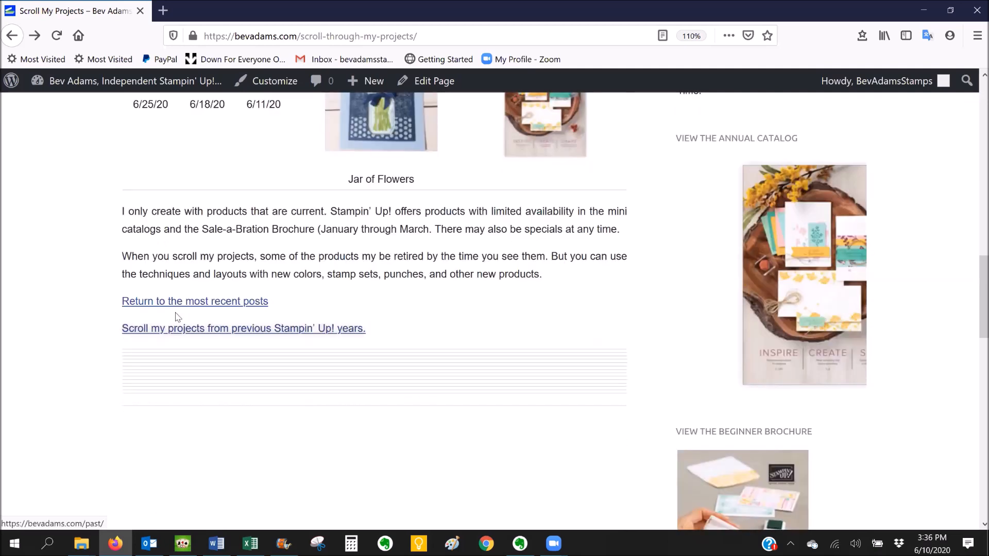
Step: Open the projects from previous Stampin' Up! years and browse the Set 9 gallery down to the Set 8 heading
left_click(253, 331)
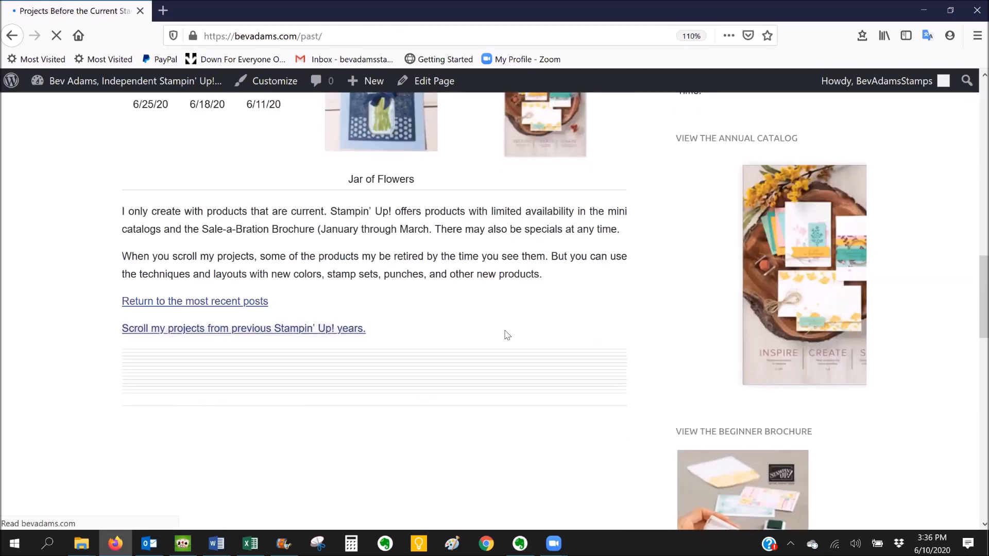
scroll(505, 333, "down", 8)
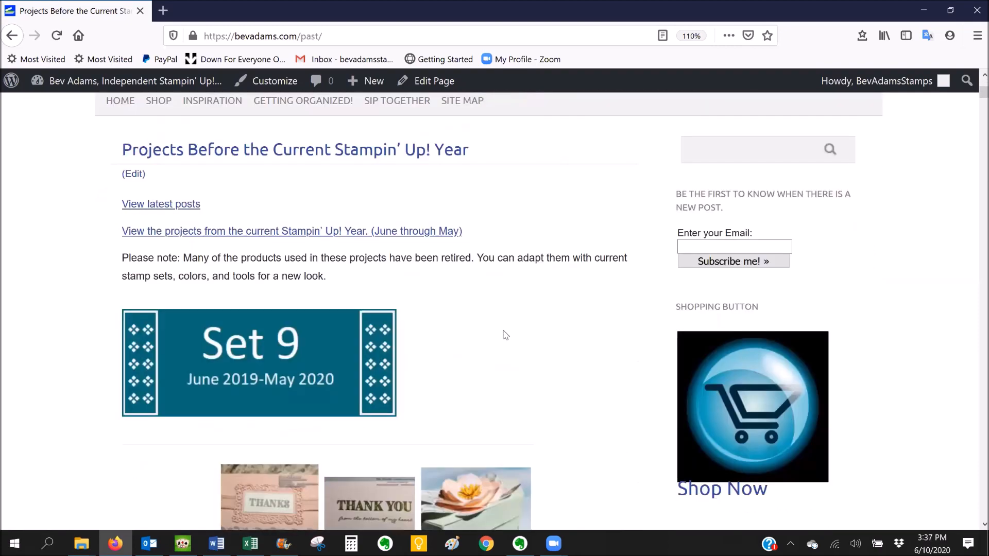
scroll(506, 329, "down", 2)
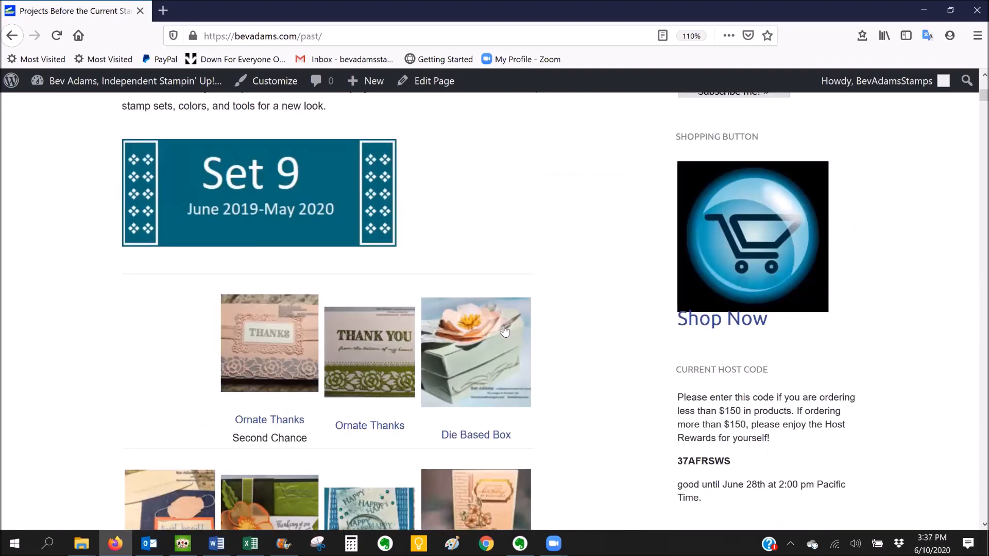
scroll(455, 310, "down", 3)
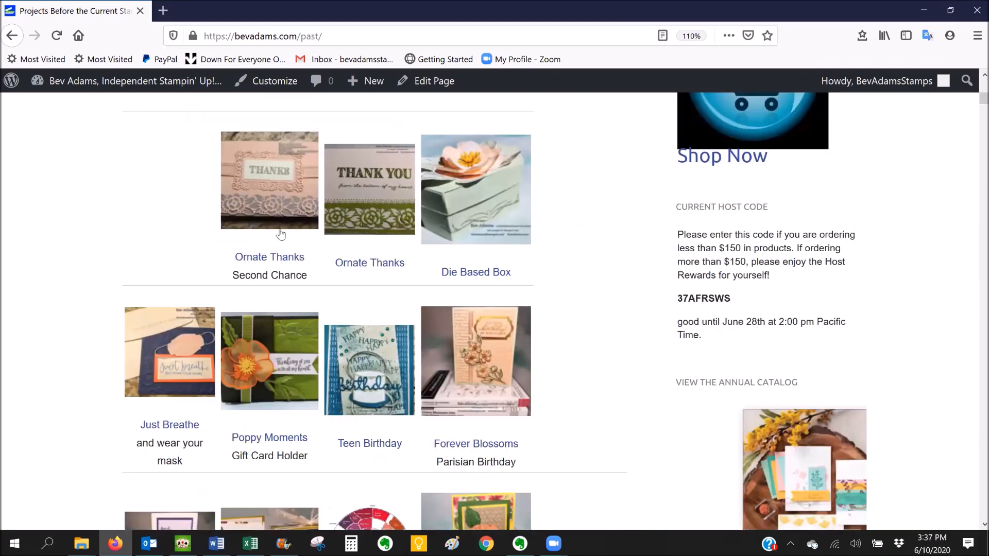
scroll(281, 235, "down", 6)
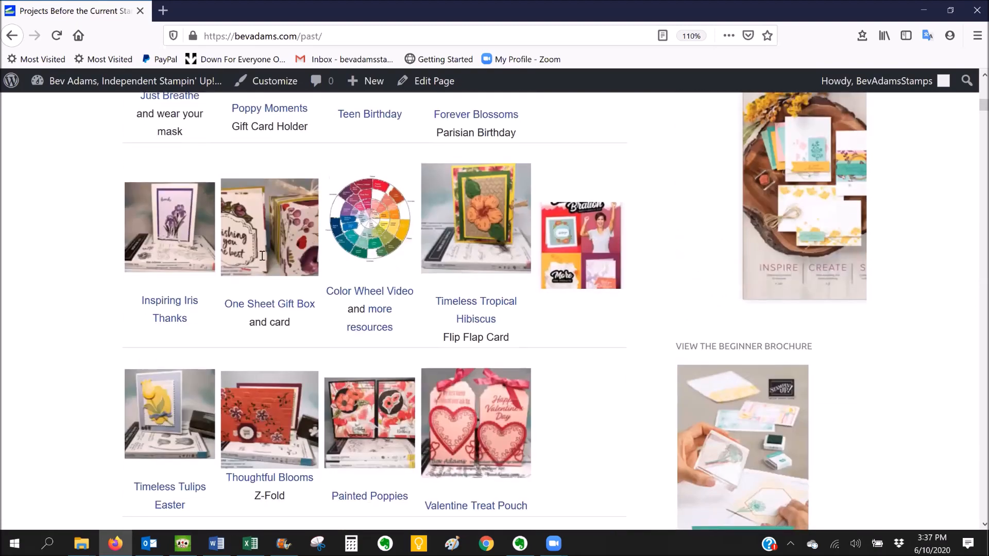
scroll(262, 256, "down", 6)
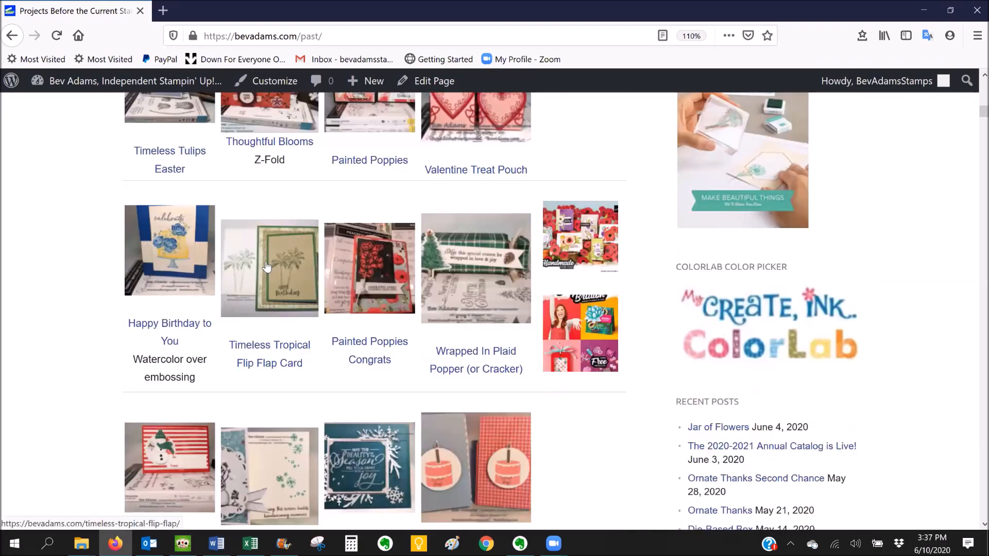
scroll(266, 266, "down", 8)
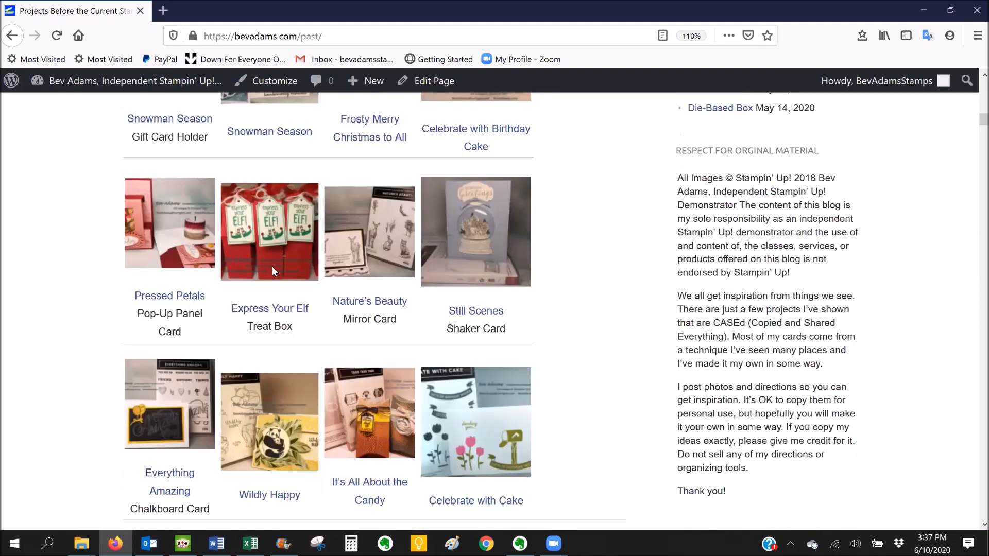
scroll(277, 273, "down", 5)
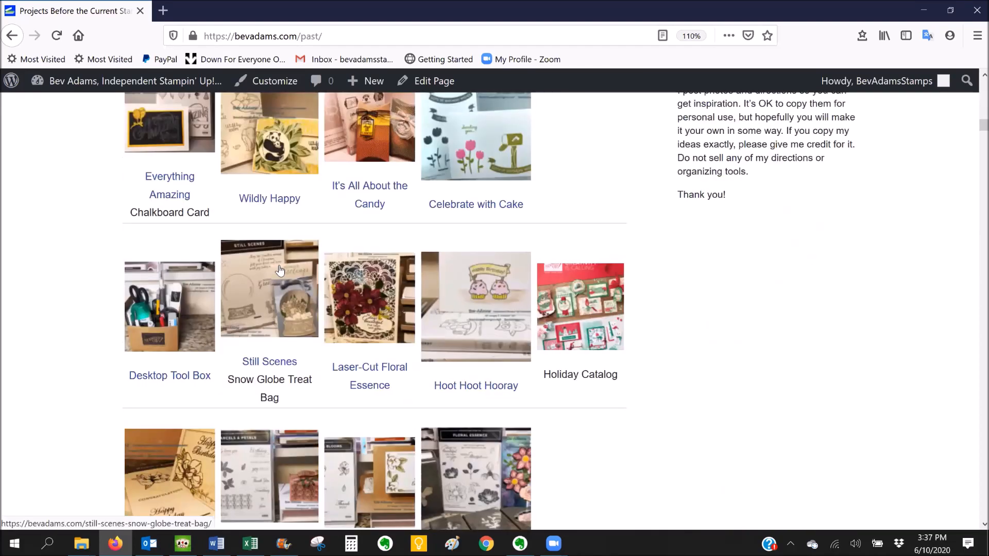
scroll(281, 266, "down", 4)
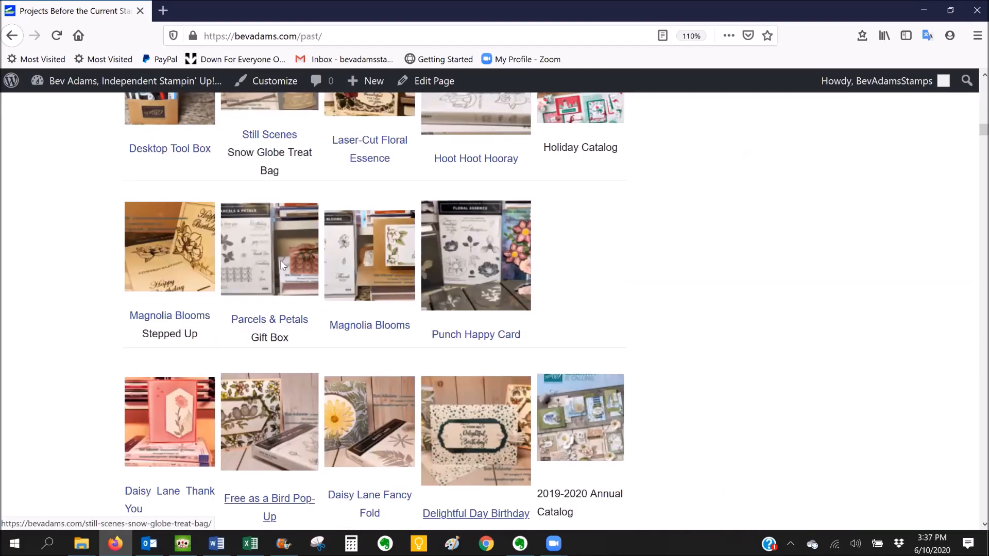
scroll(361, 267, "down", 5)
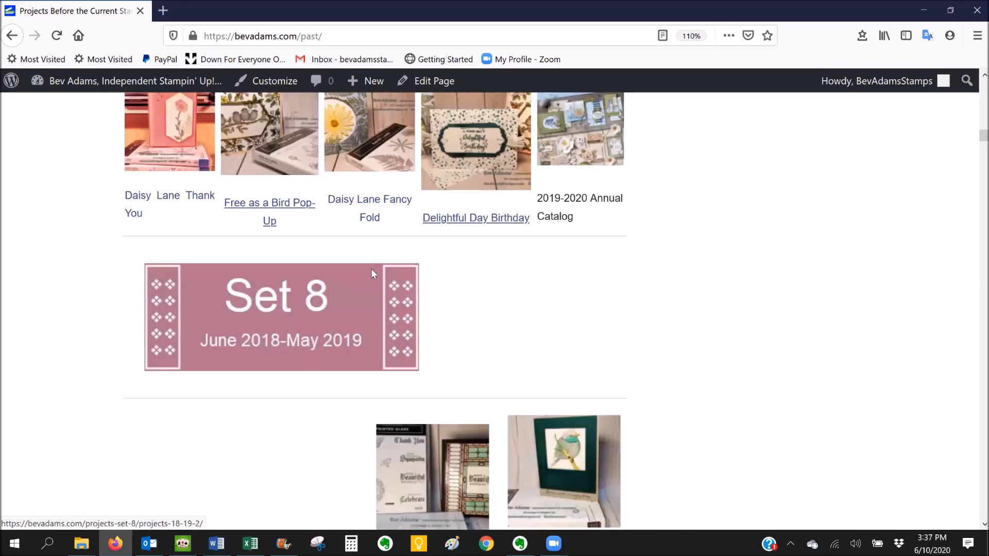
Step: Browse the Set 8 project gallery for June 2018-May 2019 on the past projects page
scroll(373, 272, "down", 5)
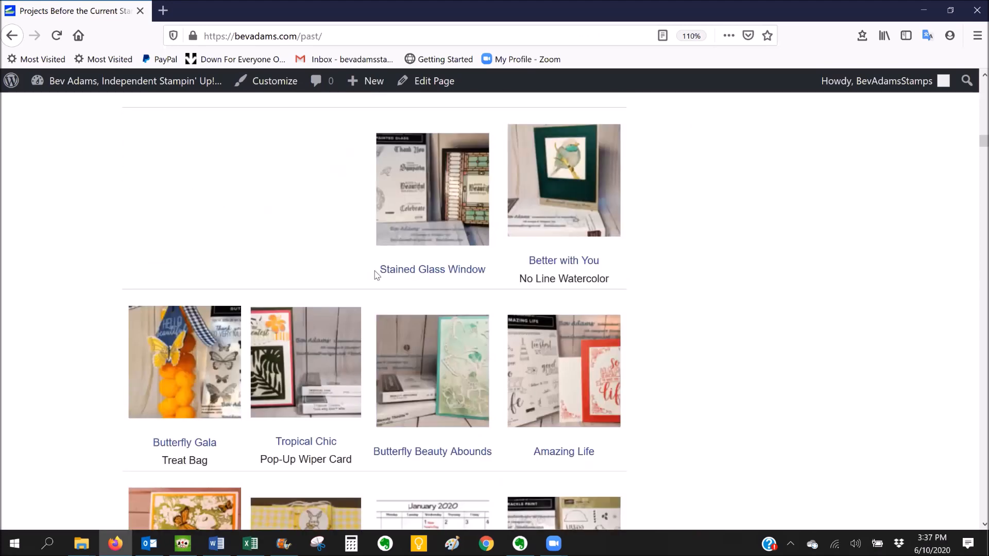
scroll(375, 274, "down", 6)
scroll(379, 278, "down", 5)
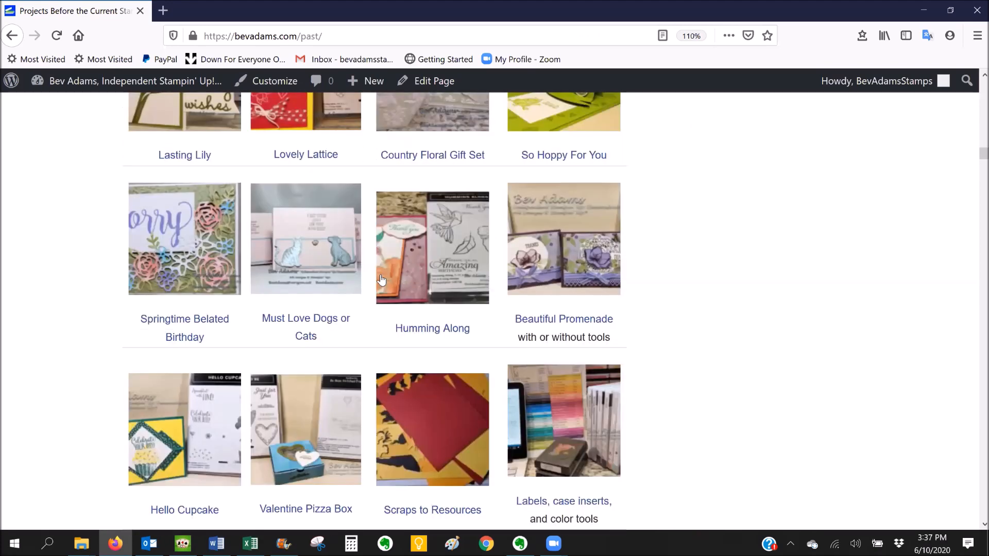
scroll(384, 280, "down", 7)
Step: Open the Getting Organized! page and look through the free organizing resources, from Stamp Case Slips to the 20-21 Wish List & Catalog Index
key("ctrl+Home")
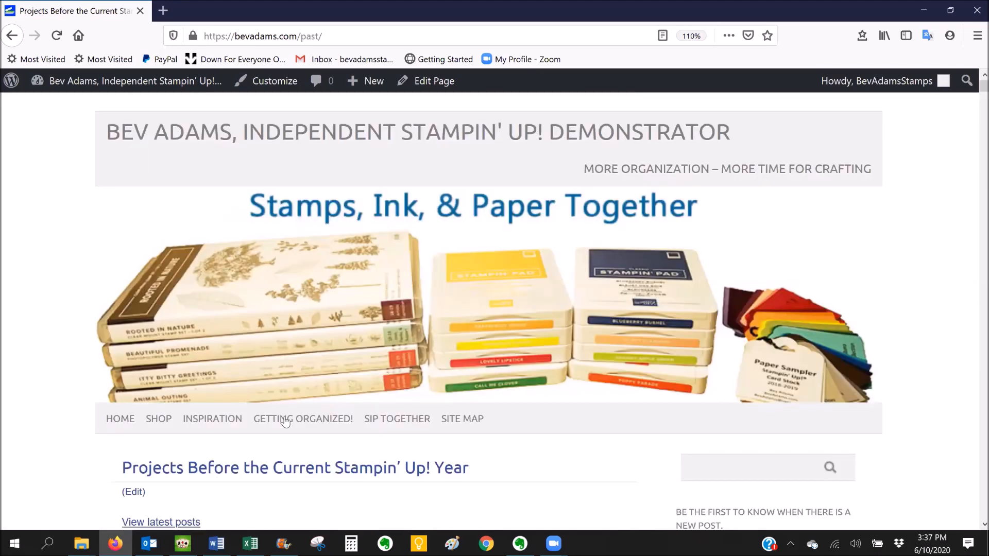
left_click(449, 418)
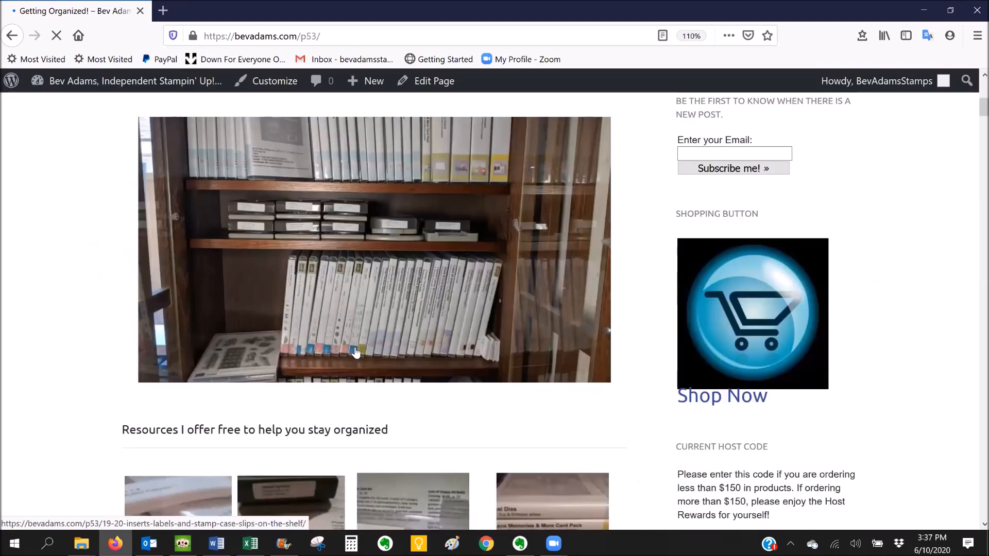
scroll(355, 353, "down", 5)
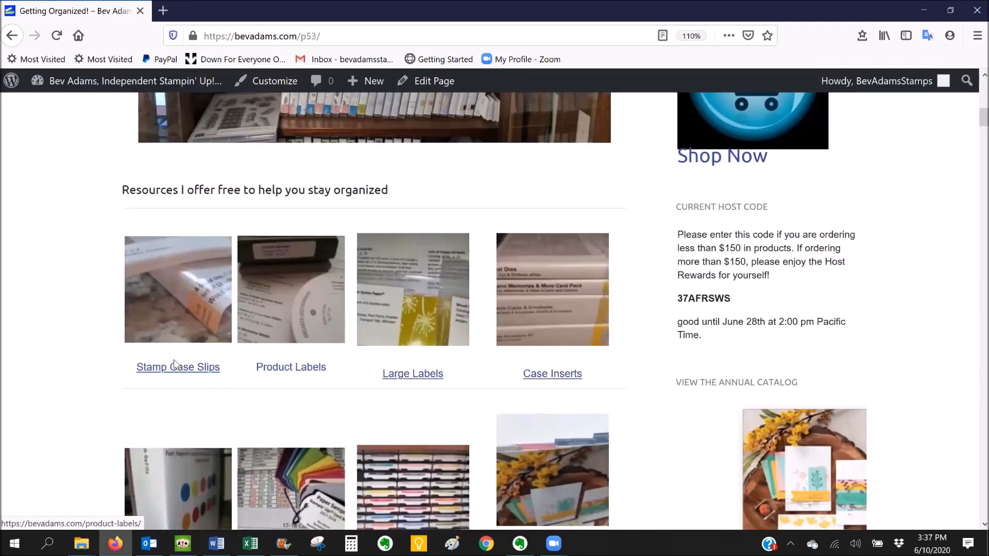
scroll(178, 283, "down", 2)
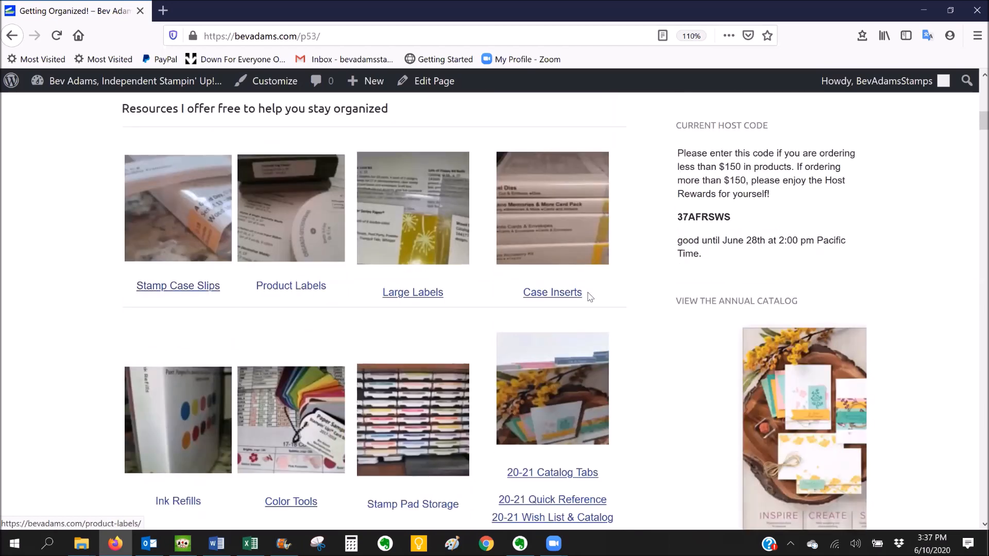
scroll(175, 338, "down", 2)
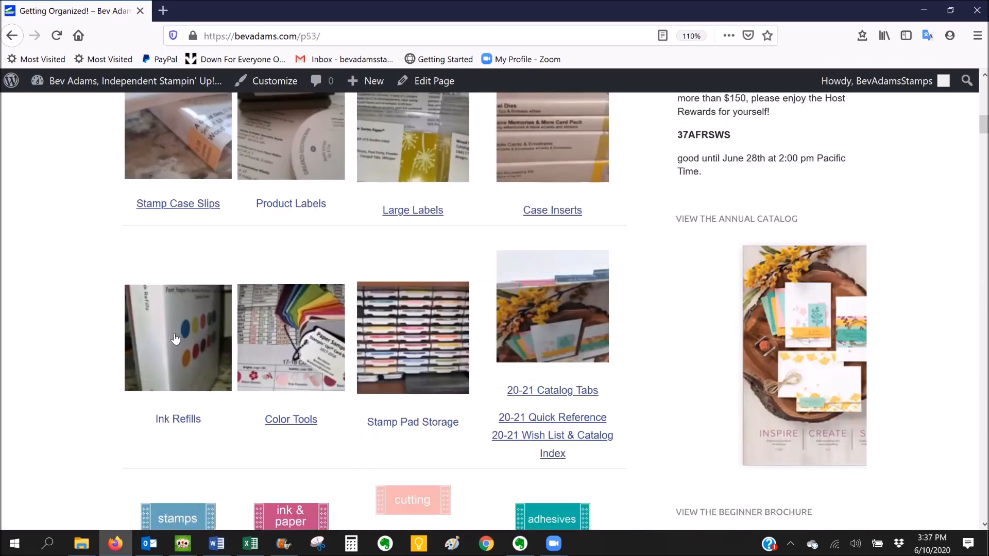
scroll(175, 337, "down", 2)
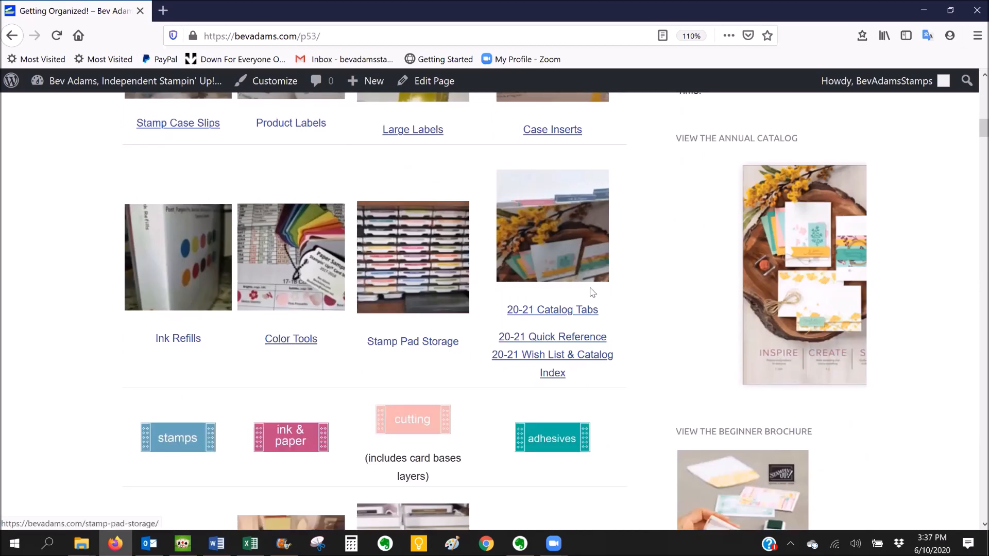
scroll(539, 203, "down", 2)
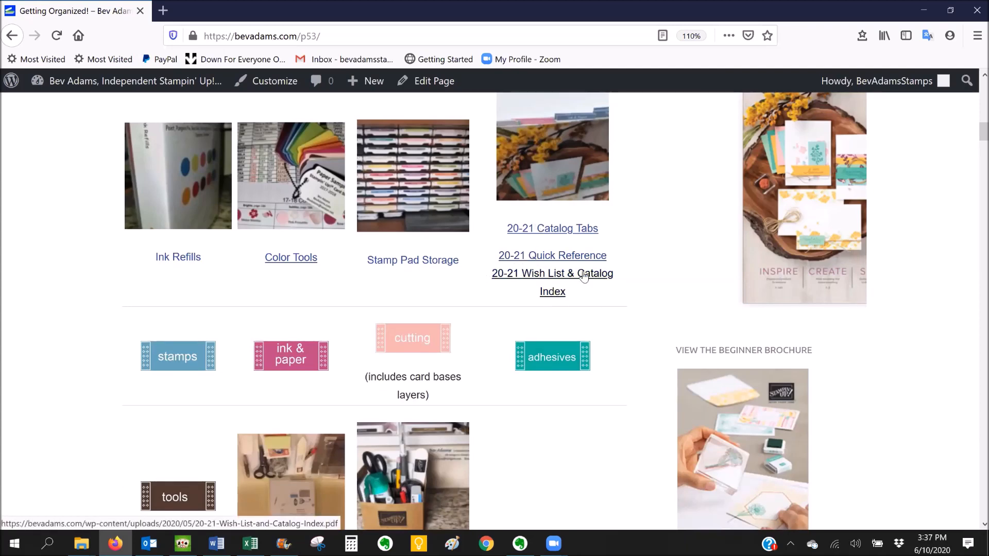
Step: Look through the rest of the Getting Organized! page, including the Craft Room Tour 2018 video and the product spreadsheet paragraph
scroll(545, 315, "down", 15)
scroll(547, 327, "up", 7)
scroll(547, 328, "down", 3)
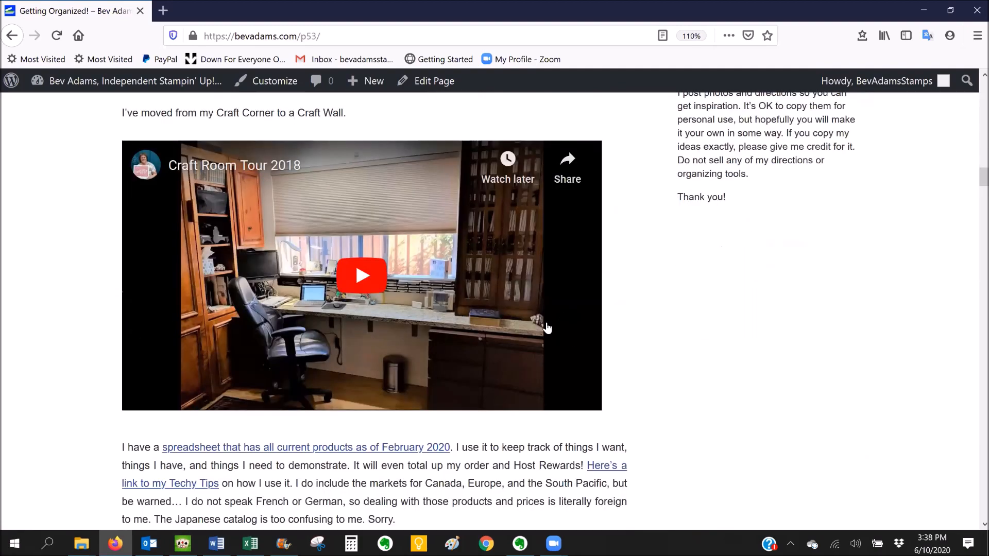
scroll(548, 327, "down", 1)
scroll(547, 328, "down", 5)
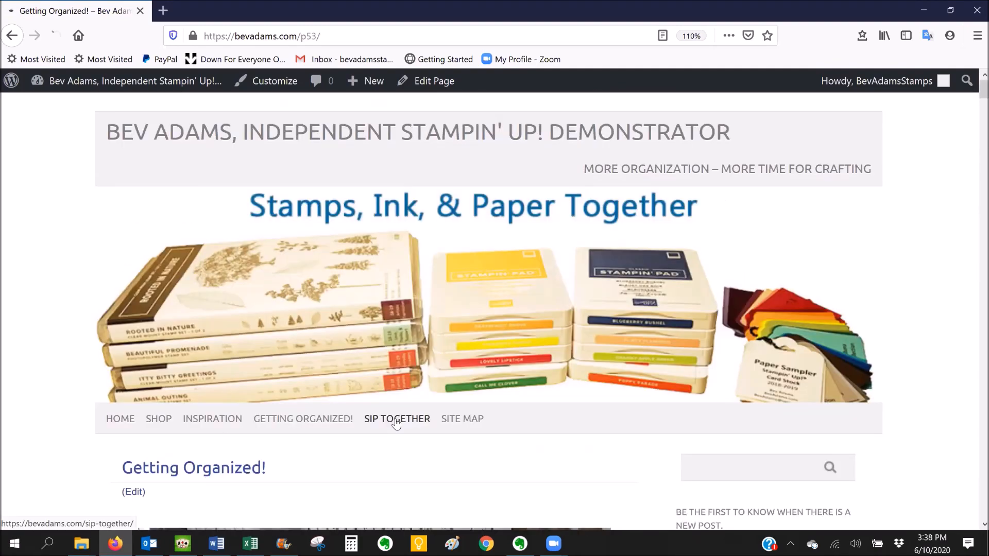
Step: Open the SIP Together page and look over its introduction and the Let's Stamp! and Join My Team banners
left_click(396, 422)
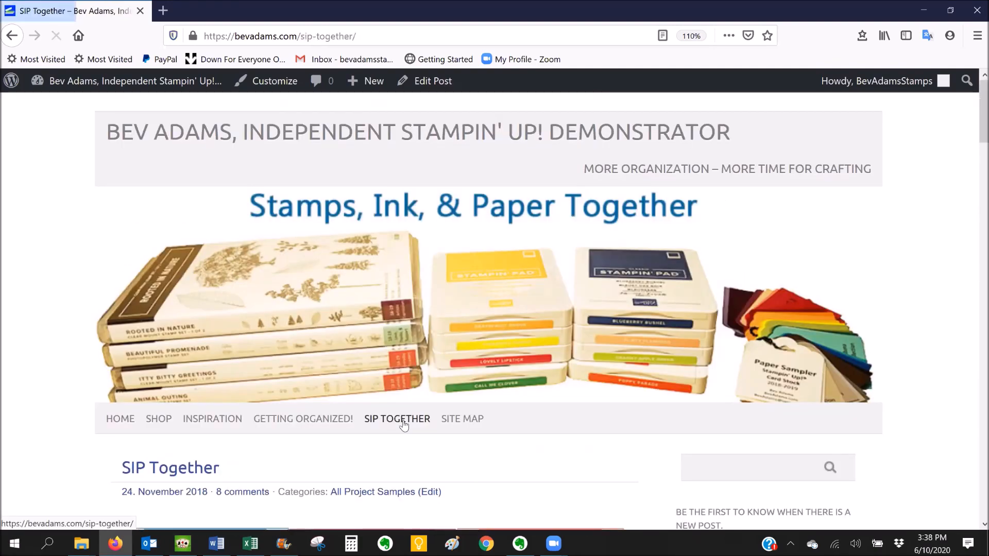
scroll(435, 322, "down", 6)
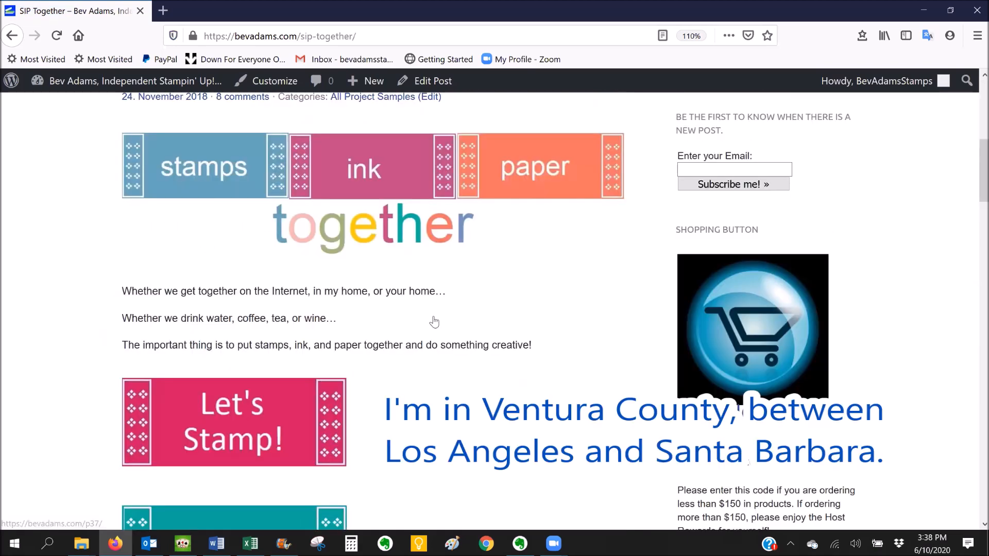
scroll(276, 231, "down", 3)
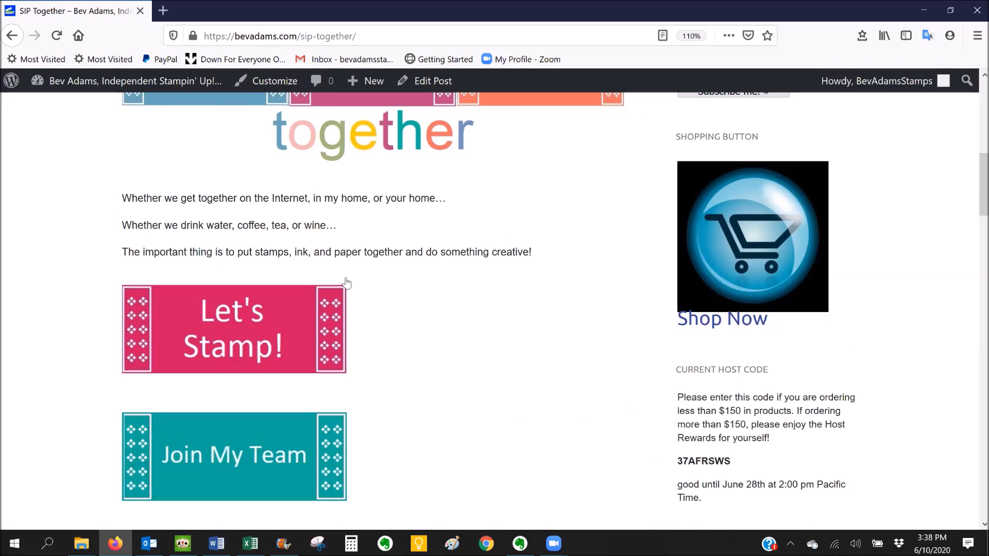
scroll(323, 227, "down", 3)
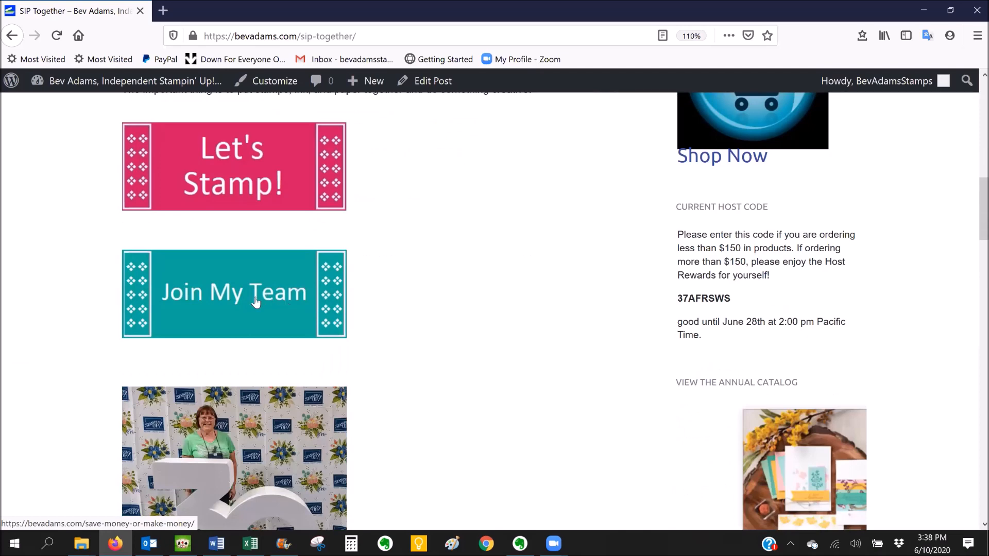
scroll(243, 304, "down", 2)
scroll(206, 185, "down", 2)
scroll(222, 206, "up", 2)
Step: Open the Join My Team page and read the team benefits, the starter kit promotion and the sample starter kit photo
left_click(209, 205)
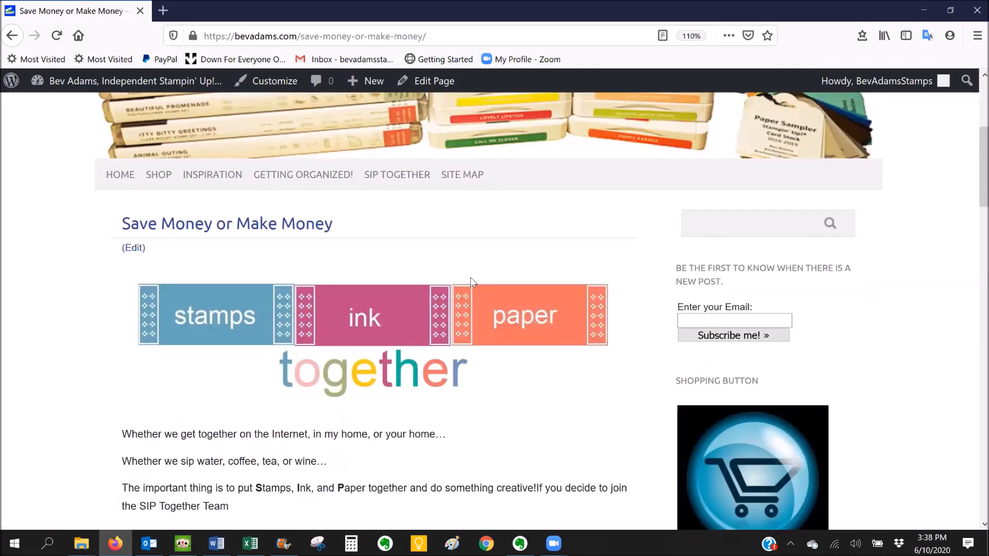
scroll(471, 277, "down", 2)
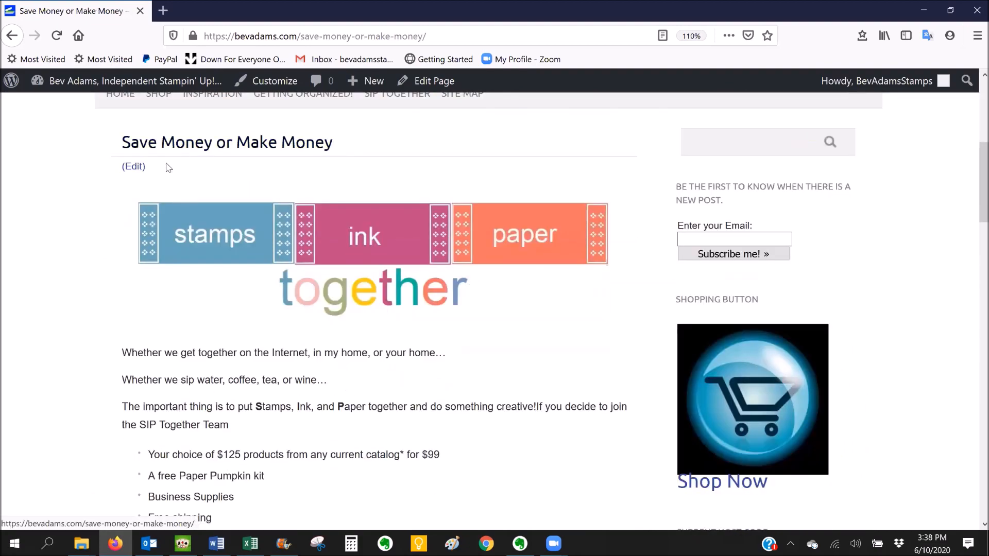
scroll(329, 217, "down", 2)
scroll(369, 252, "down", 10)
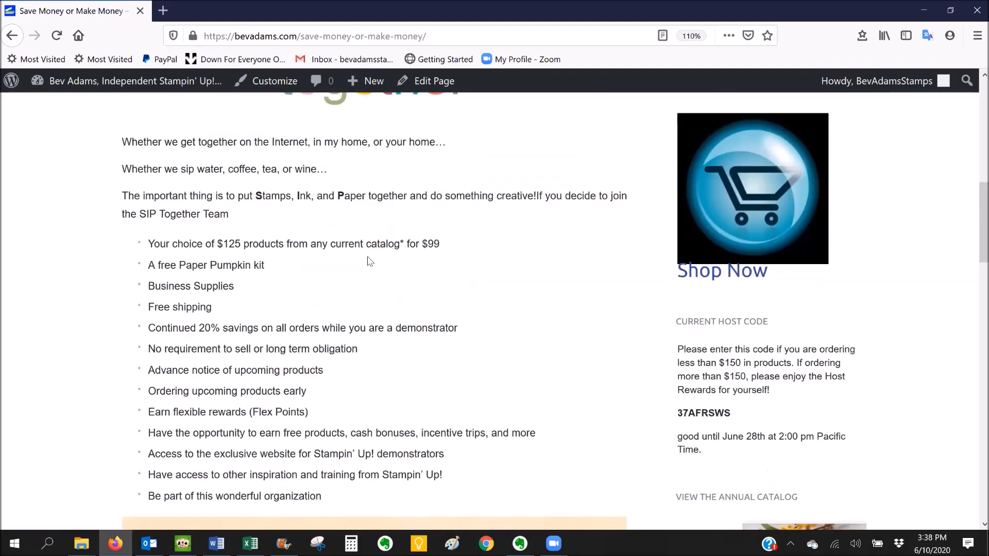
scroll(373, 259, "down", 3)
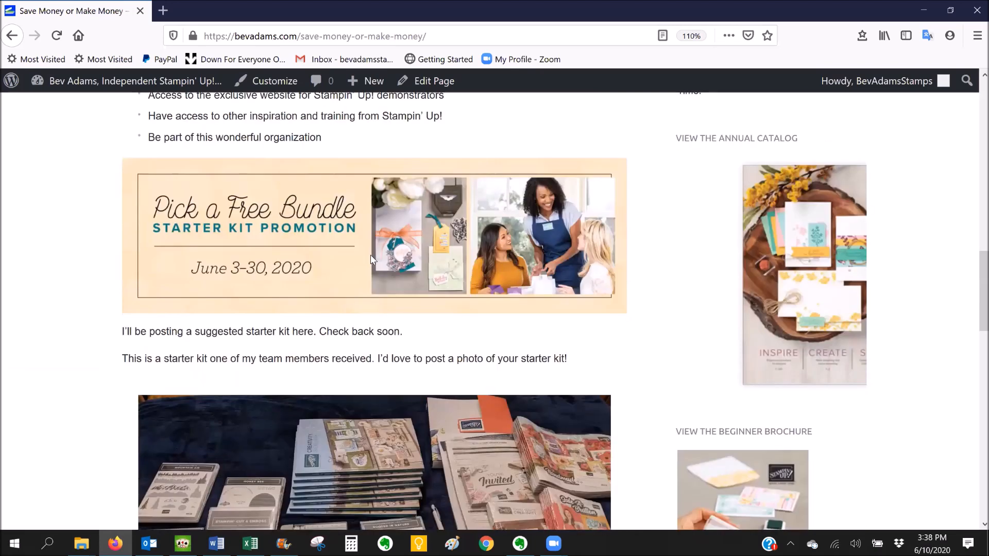
scroll(372, 255, "down", 2)
scroll(200, 232, "up", 2)
scroll(344, 262, "down", 2)
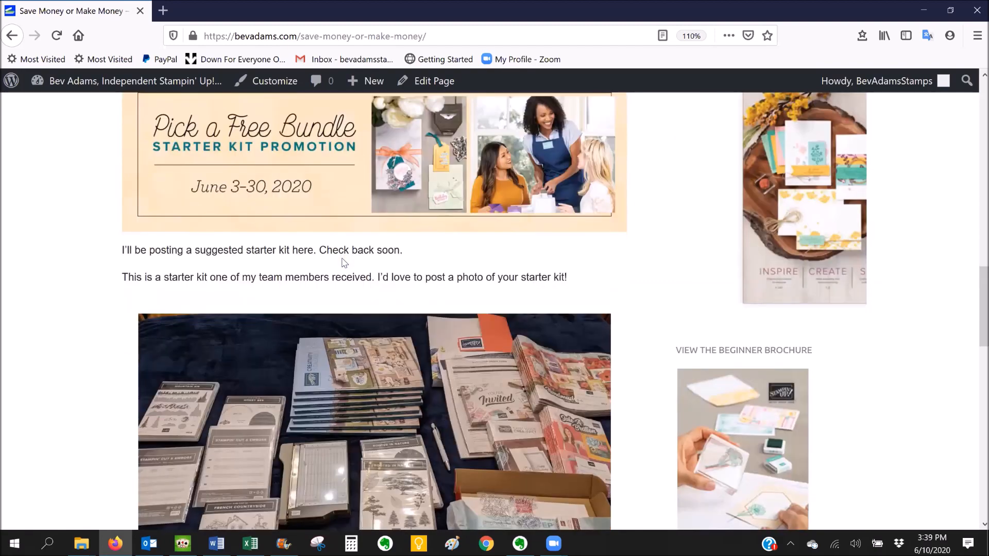
scroll(344, 261, "down", 2)
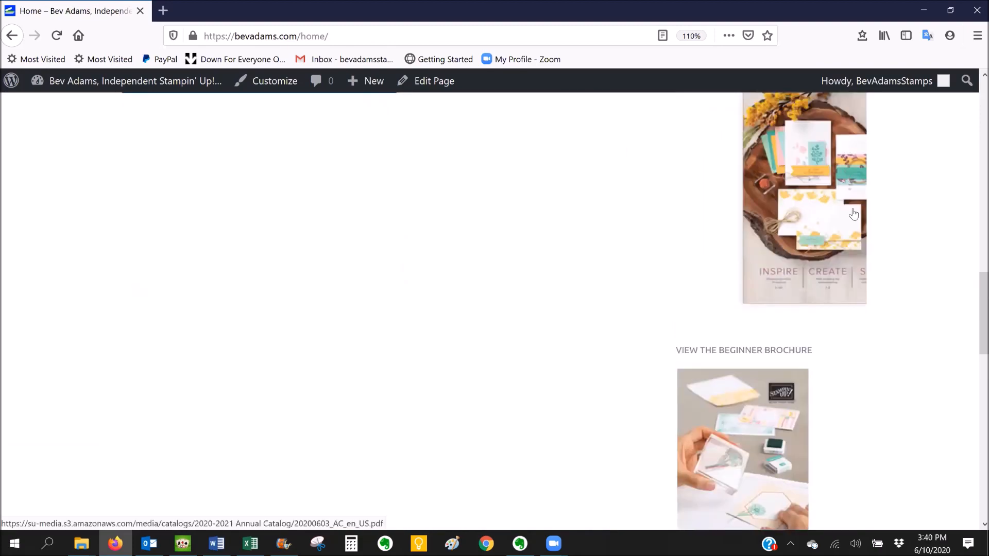
Step: Look through the Home page's sidebar links, from the annual catalog and beginner brochure to the ColorLab color picker and recent posts
scroll(819, 231, "down", 4)
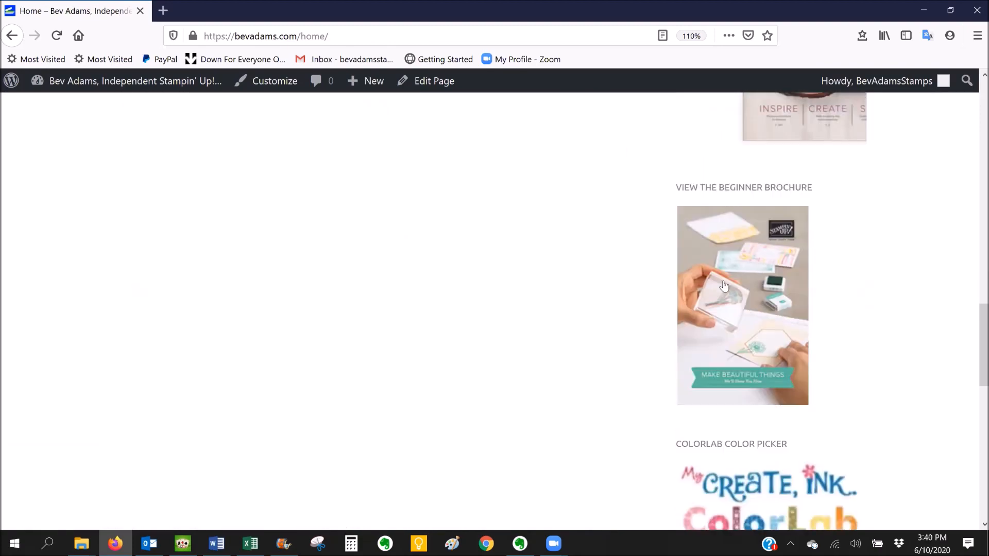
scroll(749, 237, "down", 2)
scroll(750, 237, "down", 1)
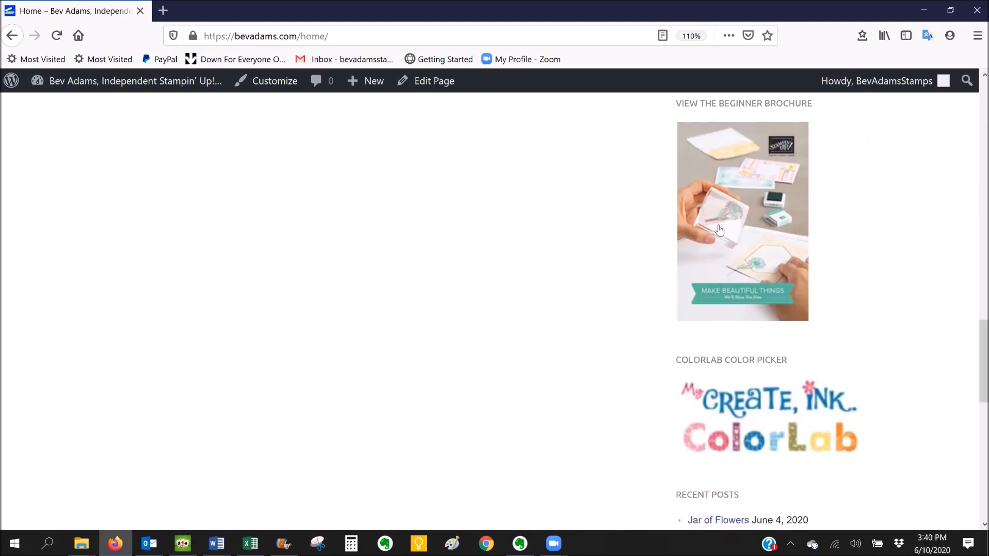
scroll(719, 236, "down", 3)
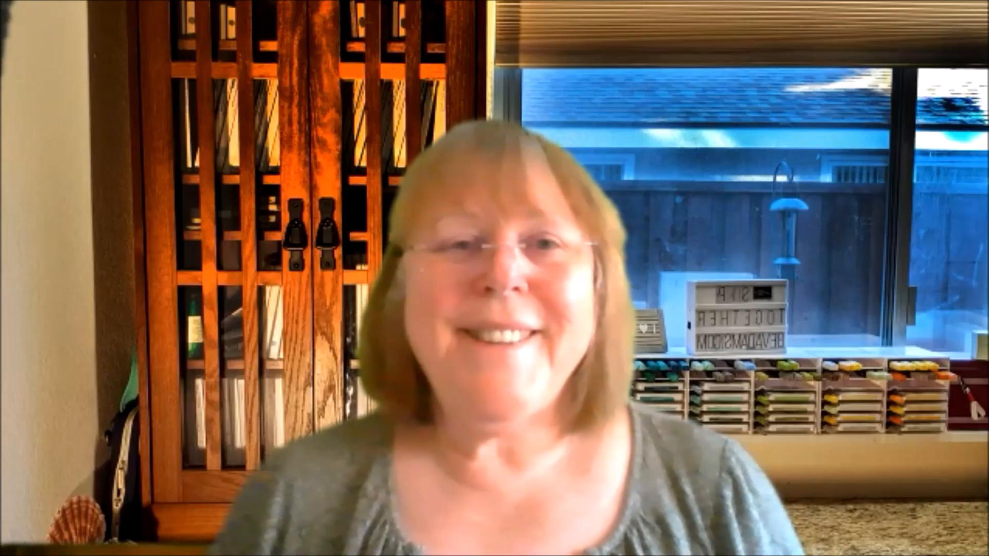